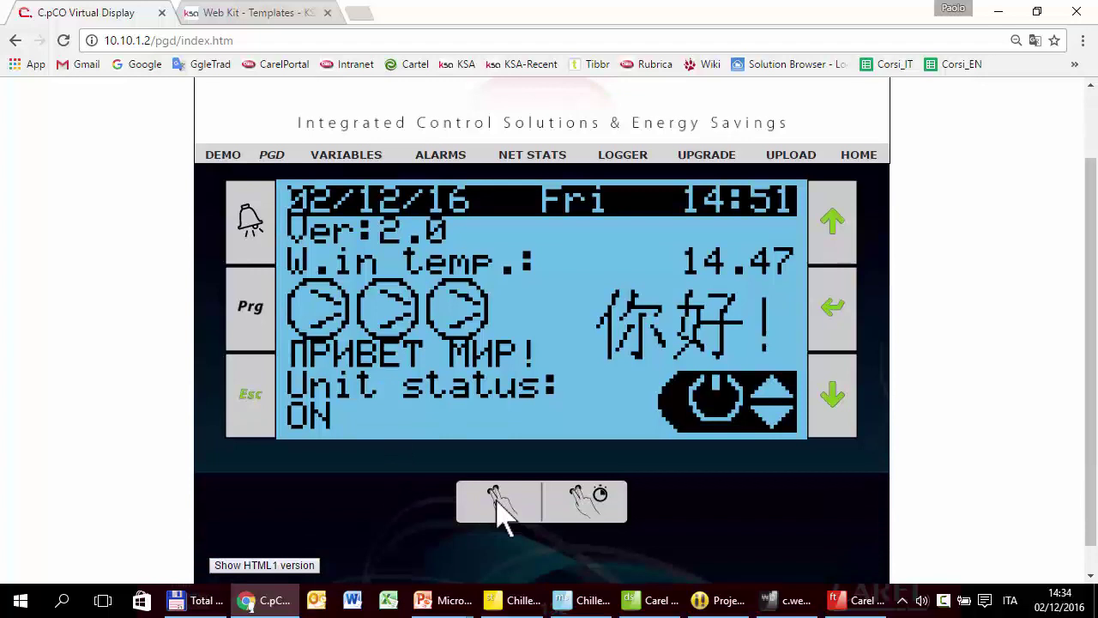
# - Send a short combined Prg and Enter command through the virtual display
pyautogui.click(500, 504)
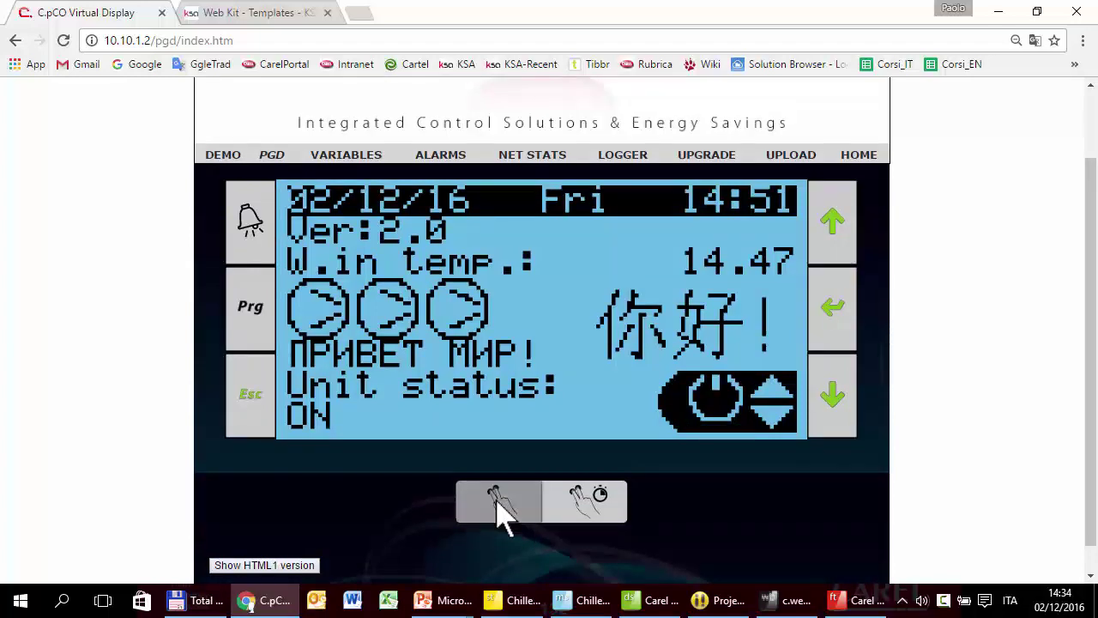
pyautogui.click(250, 316)
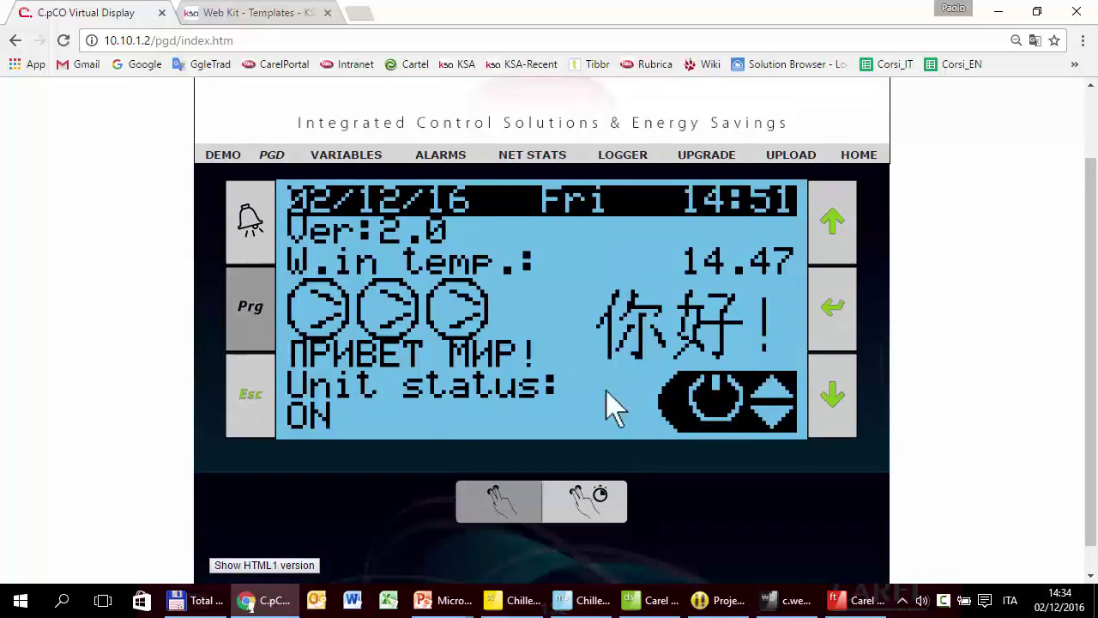
pyautogui.click(828, 335)
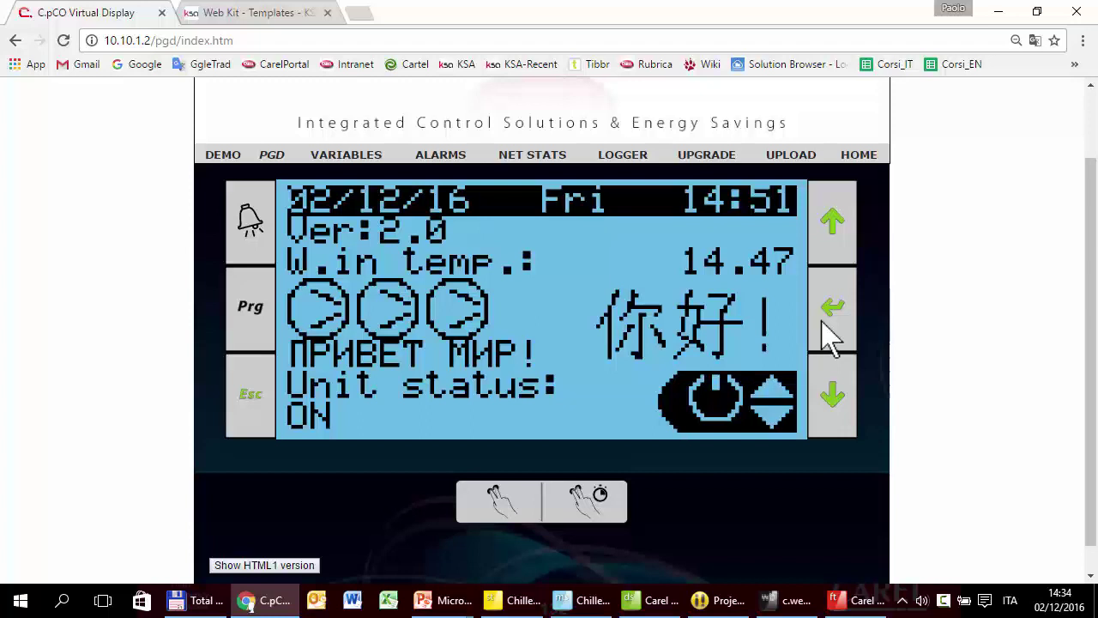
# - Call up the controller's system menu with the timed Alarm and Enter combination, and open the Login mask from the main screen
pyautogui.click(605, 504)
pyautogui.click(247, 219)
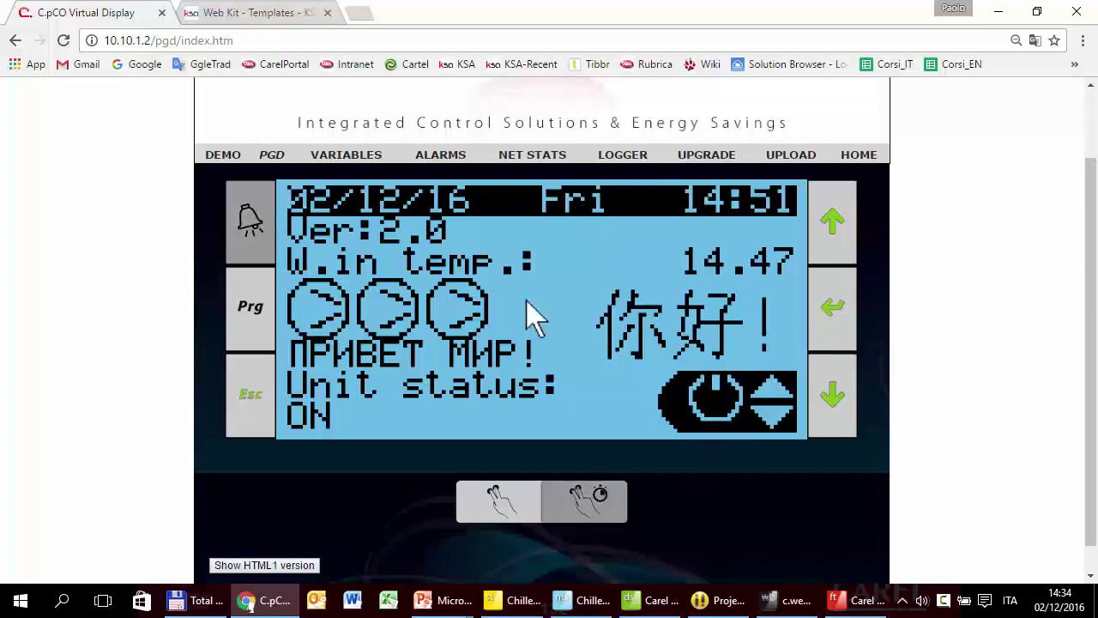
pyautogui.click(839, 318)
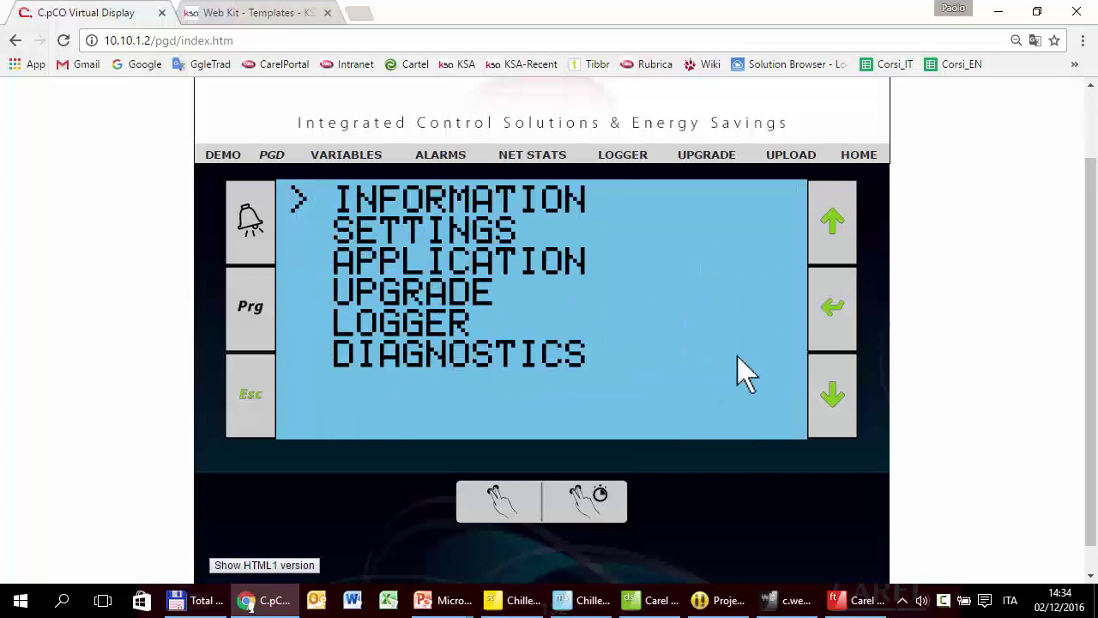
pyautogui.click(256, 410)
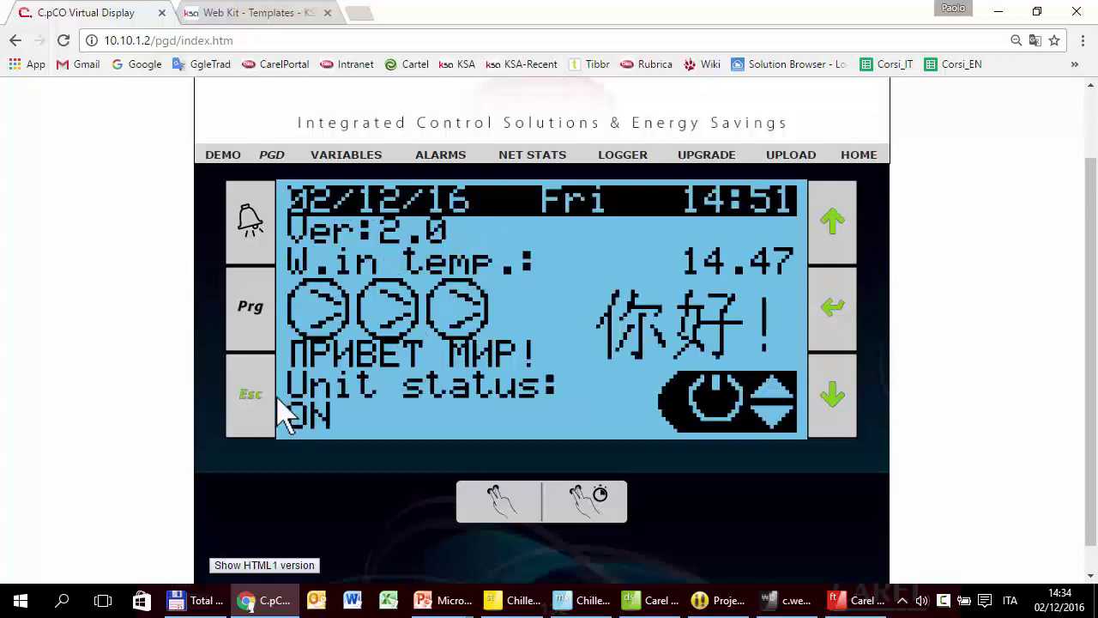
pyautogui.click(257, 344)
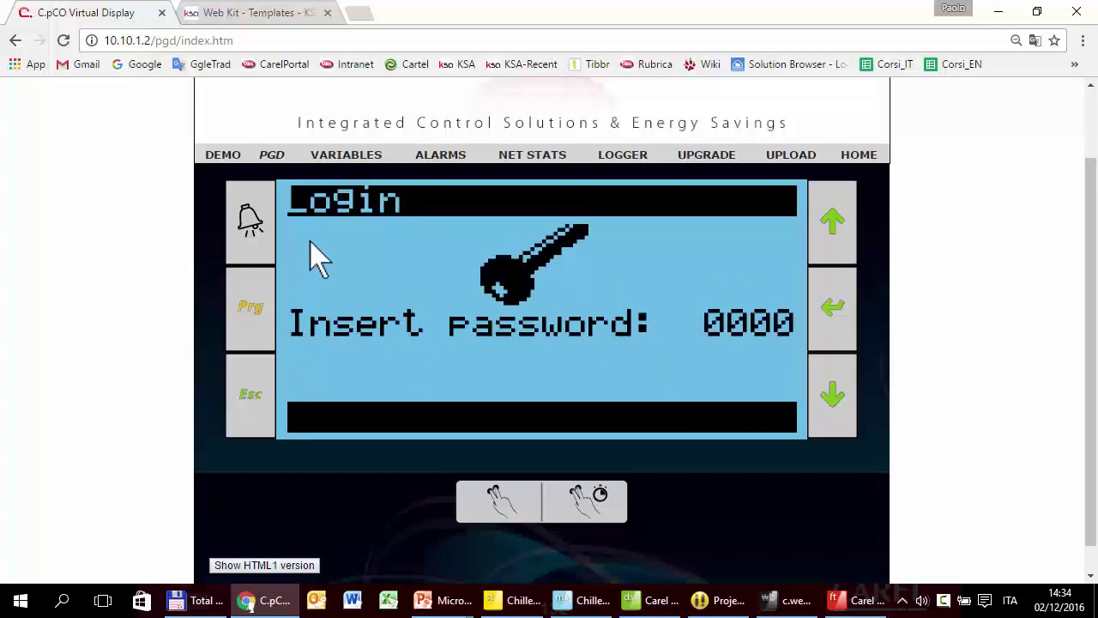
# - Open the C.pCO variables table and examine the listed variables, descriptions and current values
pyautogui.click(339, 157)
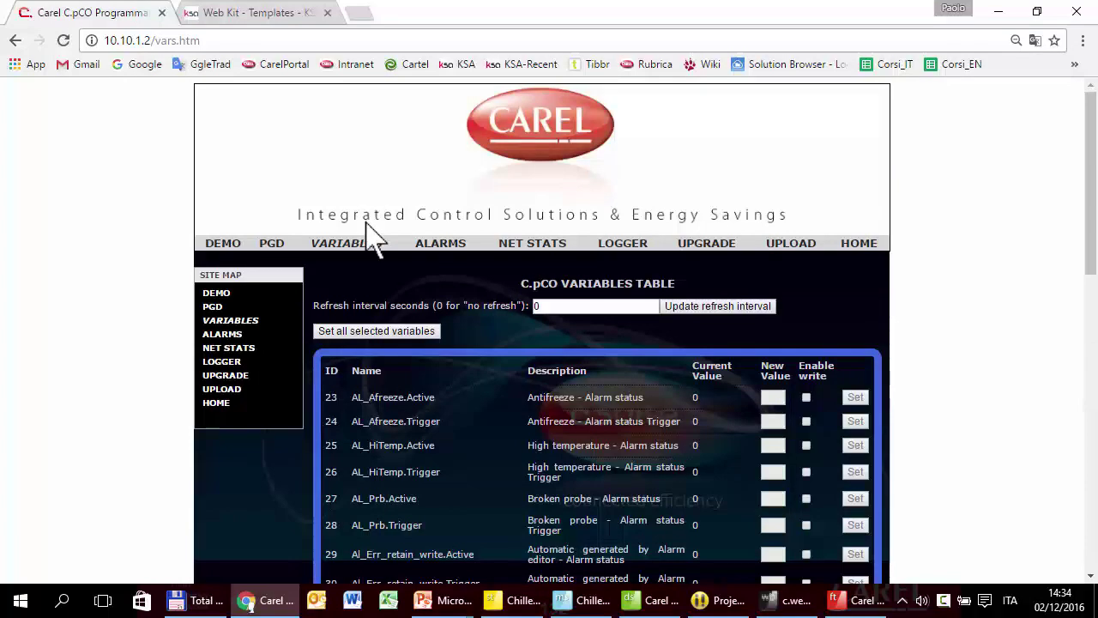
pyautogui.scroll(-4, 376, 292)
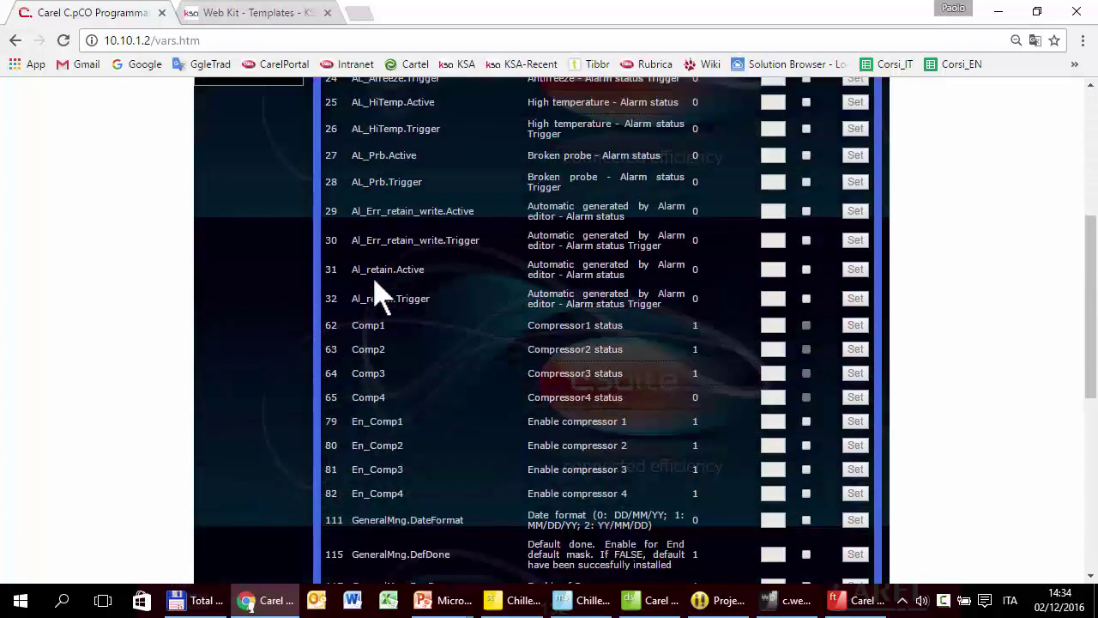
pyautogui.scroll(-4, 375, 281)
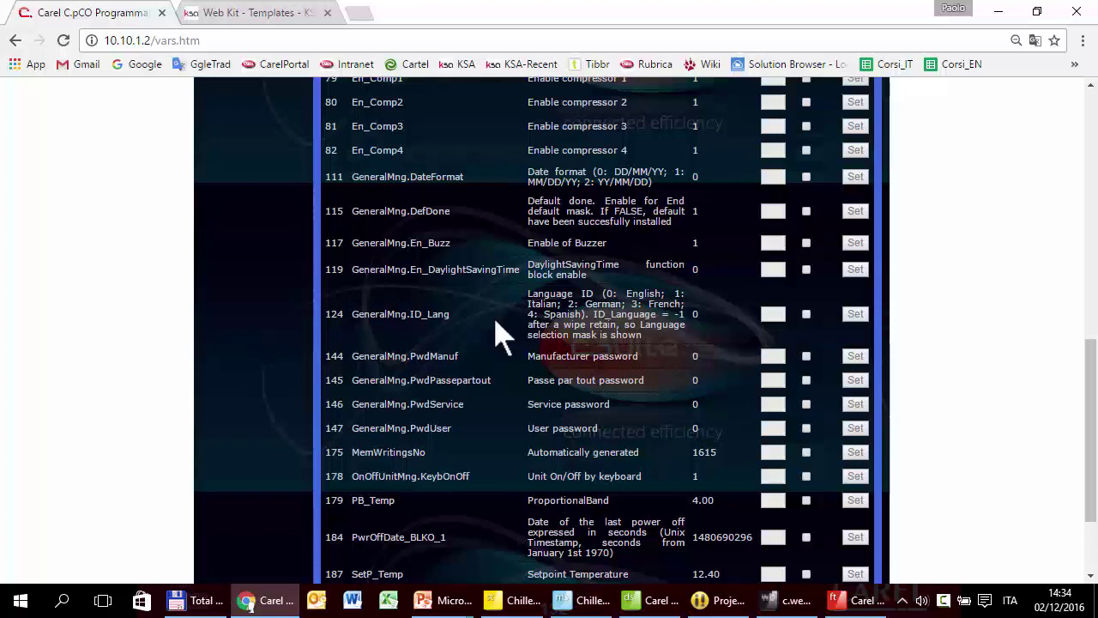
# - Switch to c.design, dismissing the c.factory upload window, and open the tERA/Web Editor
pyautogui.click(655, 607)
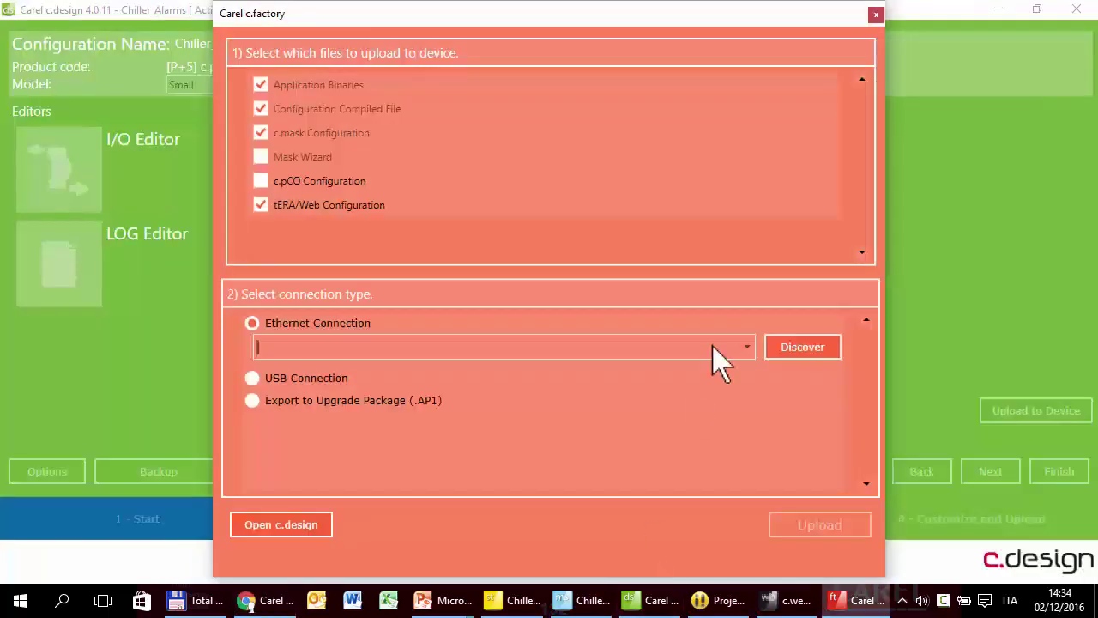
pyautogui.click(877, 14)
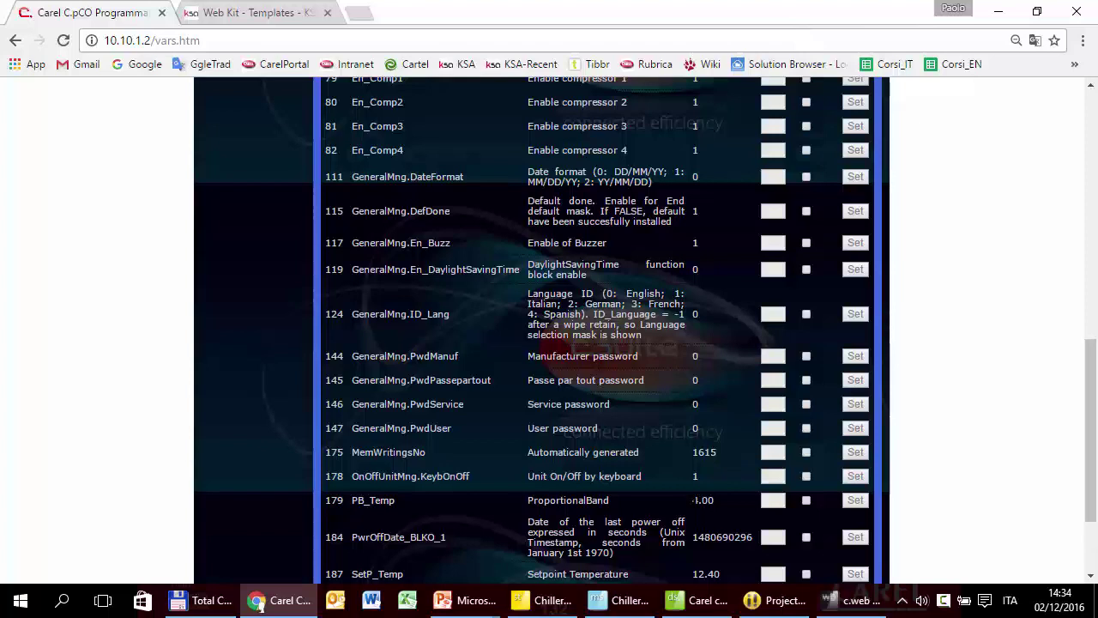
pyautogui.click(694, 604)
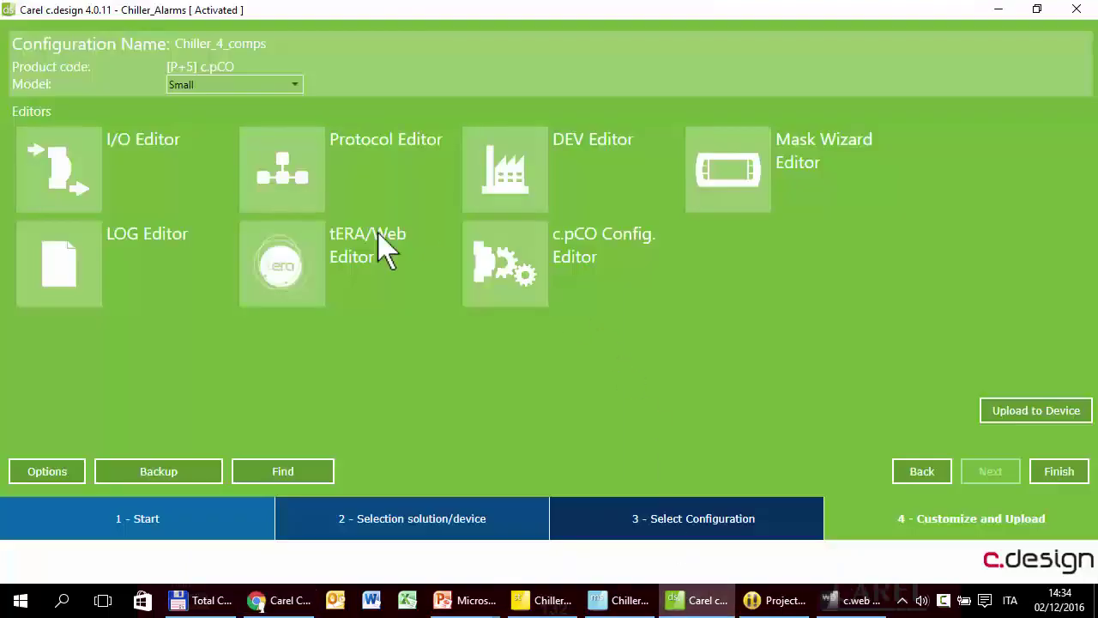
pyautogui.click(318, 258)
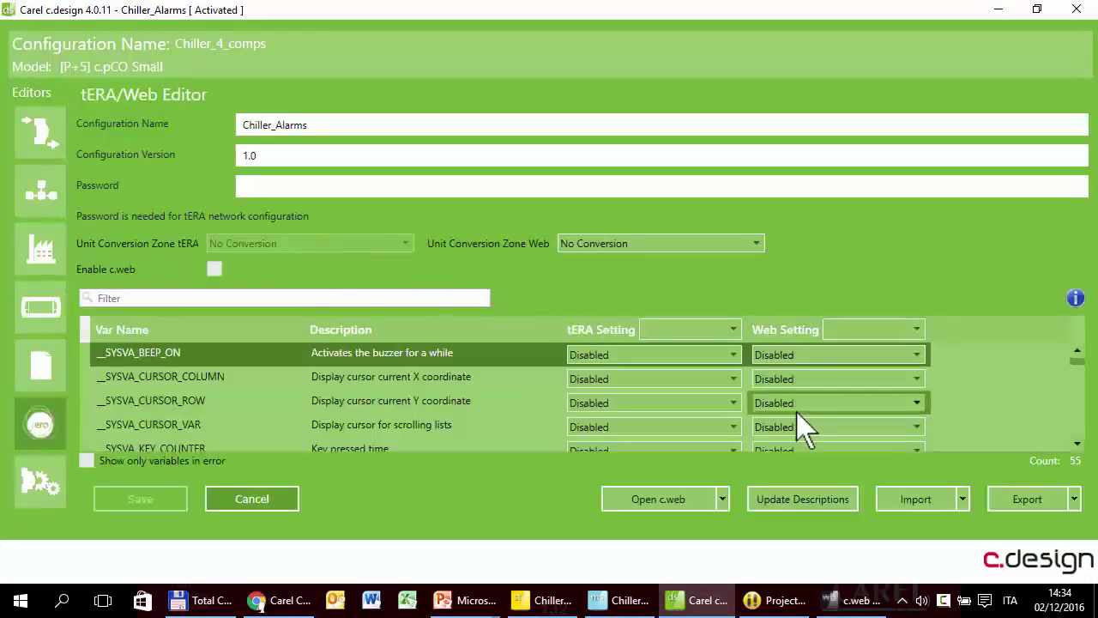
# - Examine the Web Setting access options for __SYSVA_BEEP_ON and read the information about which variables are listed
pyautogui.click(817, 359)
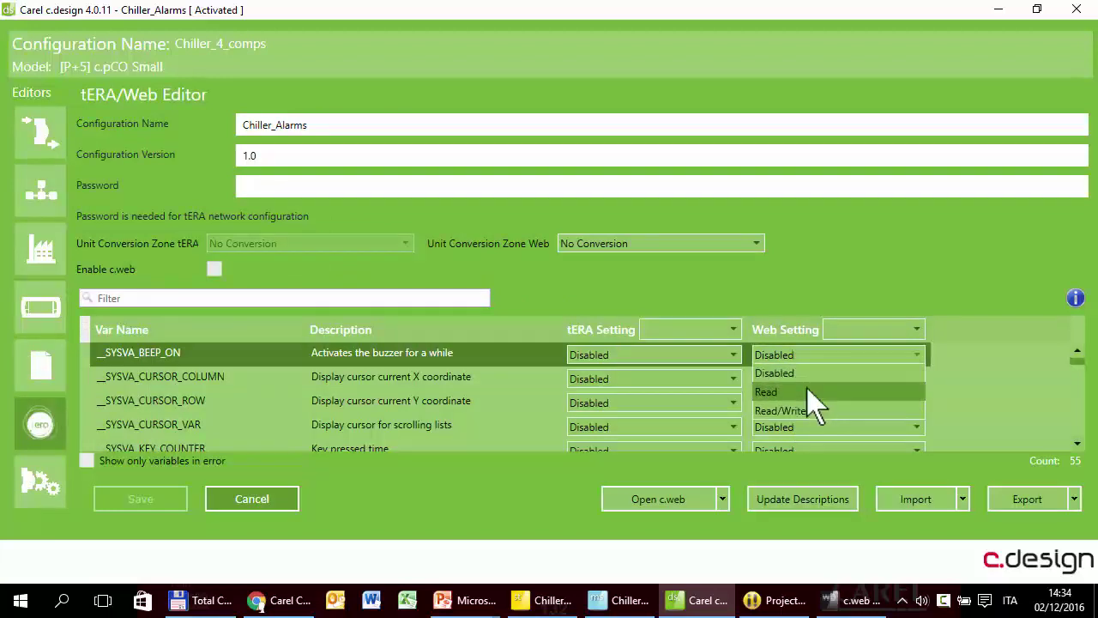
pyautogui.click(987, 391)
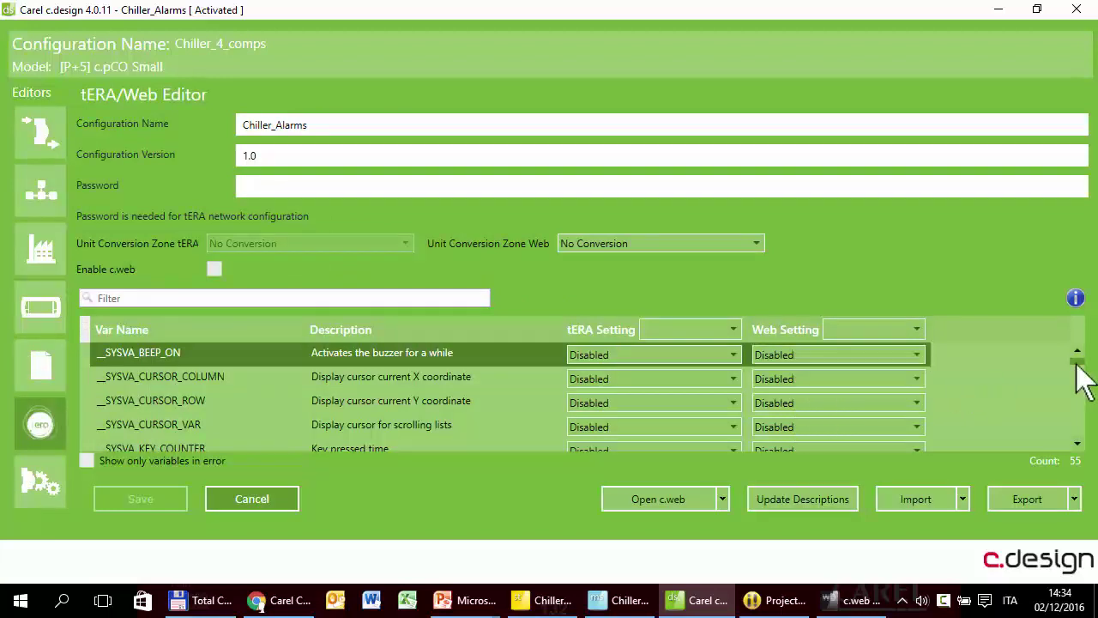
pyautogui.moveTo(1079, 362); pyautogui.dragTo(1082, 409)
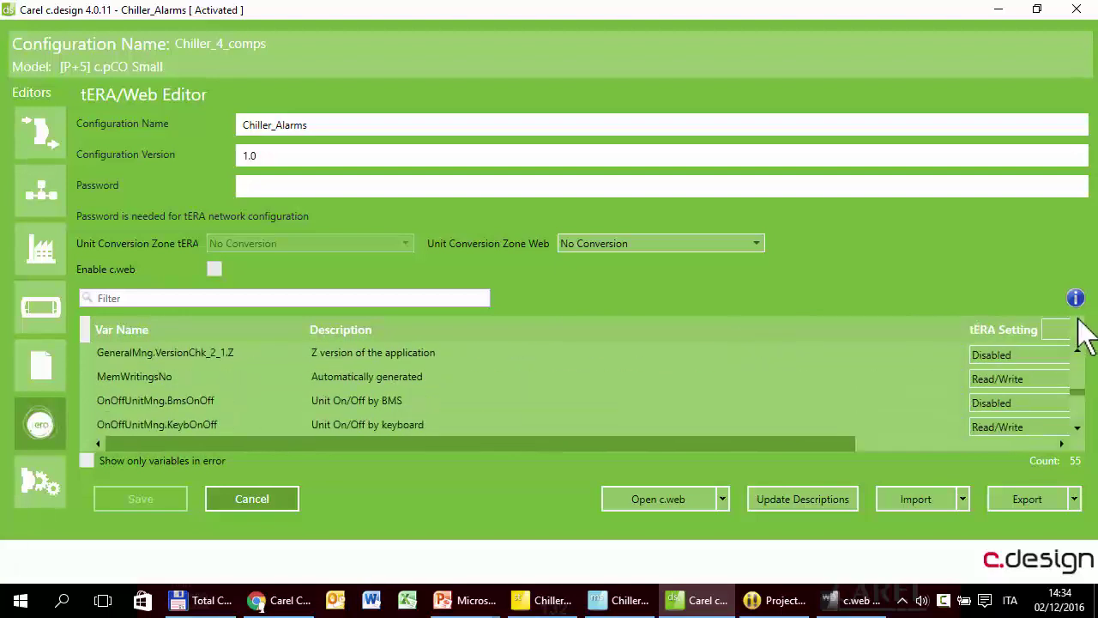
pyautogui.moveTo(1078, 311)
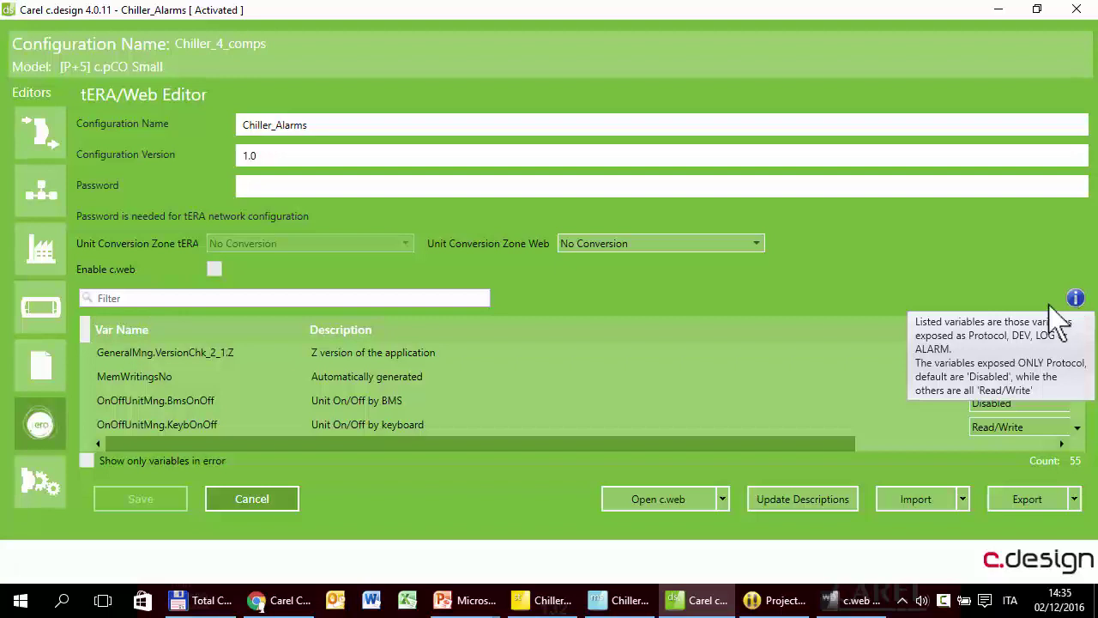
# - Switch back to the browser, enable writing for SetP_Temp and set its new value to 11
pyautogui.click(289, 600)
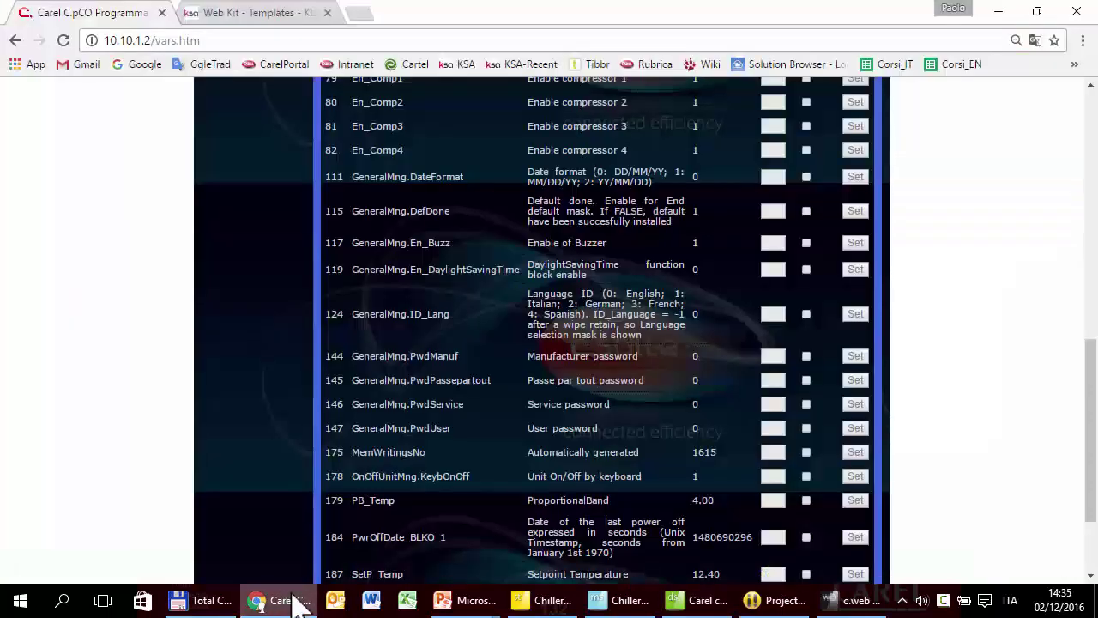
pyautogui.scroll(-3, 1094, 397)
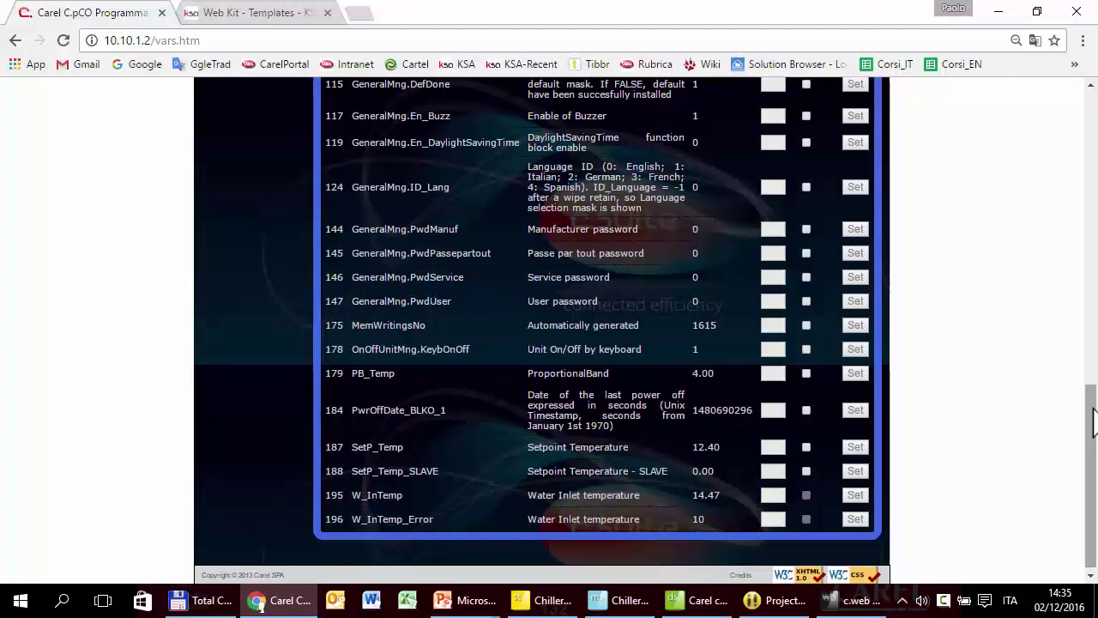
pyautogui.click(806, 448)
pyautogui.write('1')
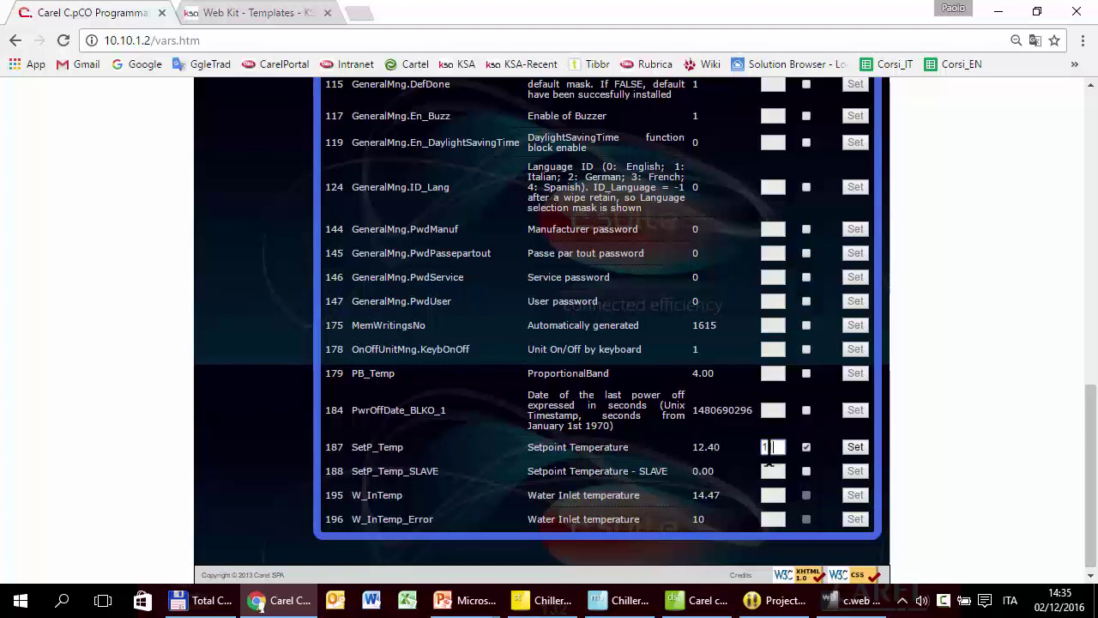
pyautogui.write('1')
pyautogui.click(856, 447)
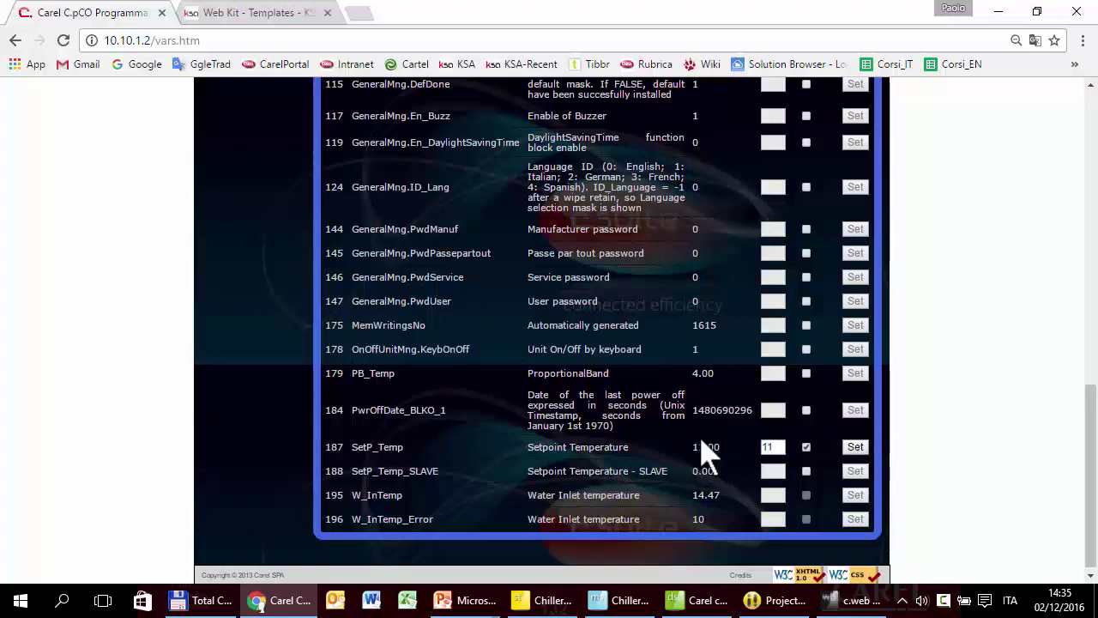
# - Return to the PGD virtual display, leave the Login mask and open the Set mask from the main screen
pyautogui.scroll(12, 532, 344)
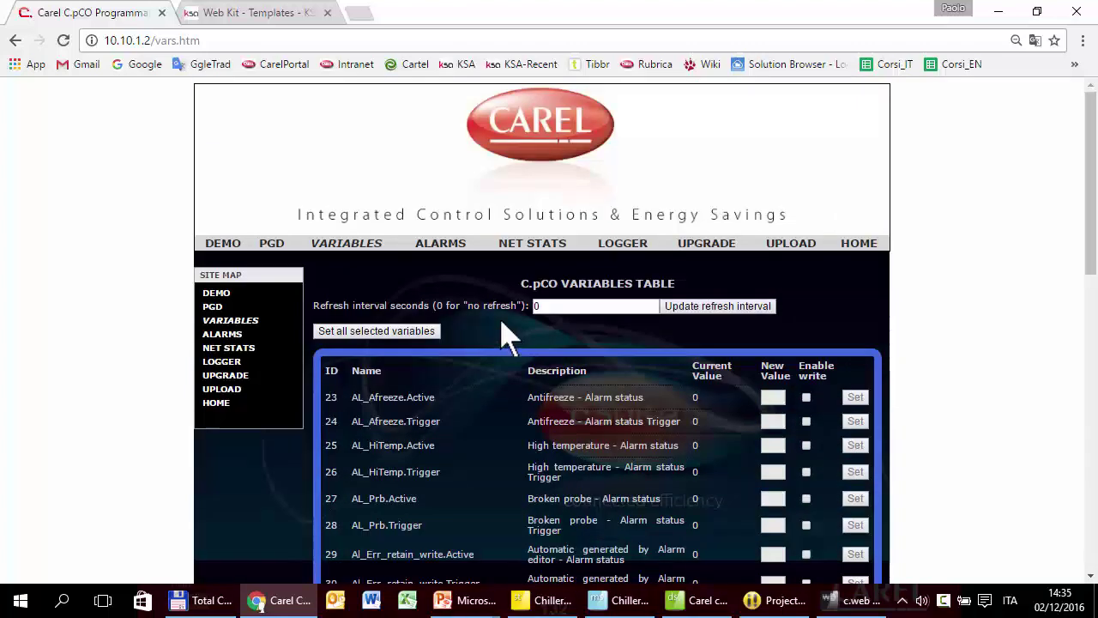
pyautogui.click(272, 247)
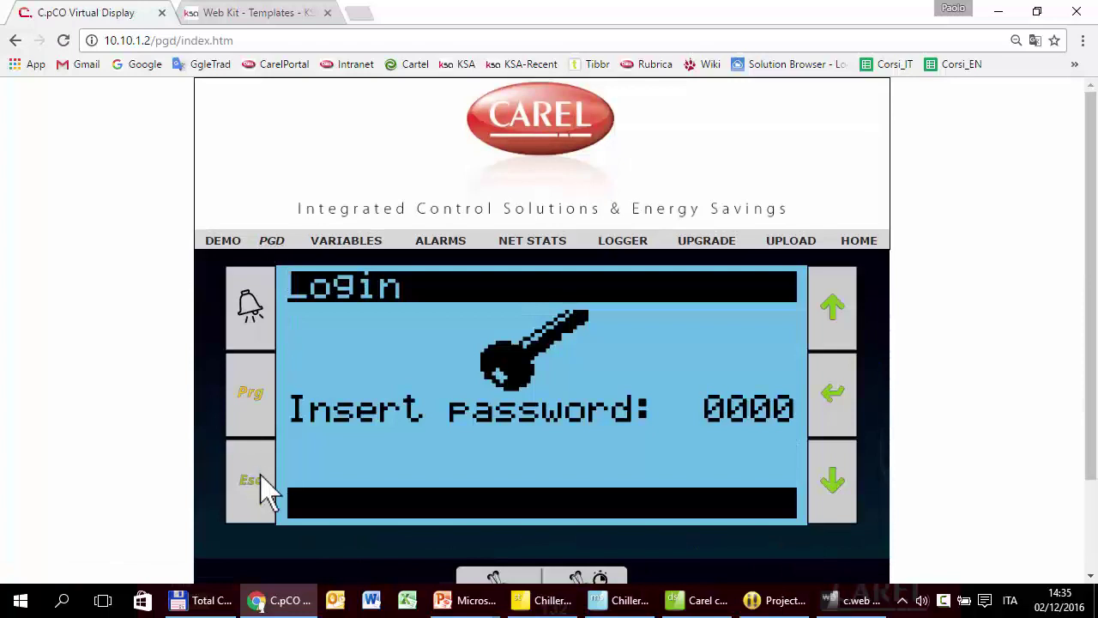
pyautogui.click(266, 489)
pyautogui.click(825, 499)
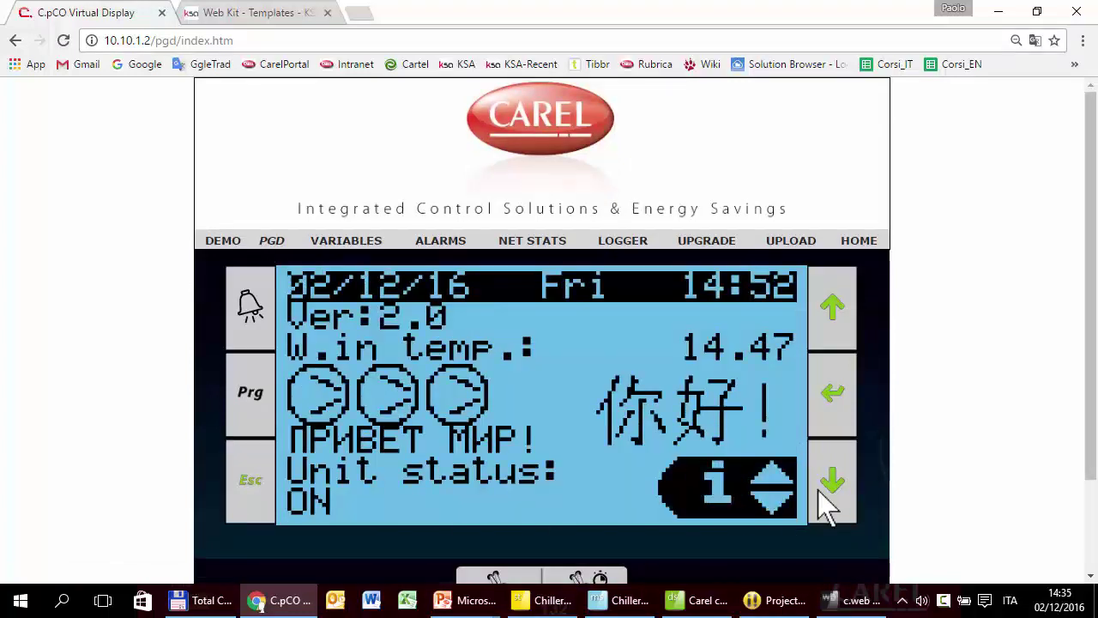
pyautogui.click(825, 504)
pyautogui.click(817, 426)
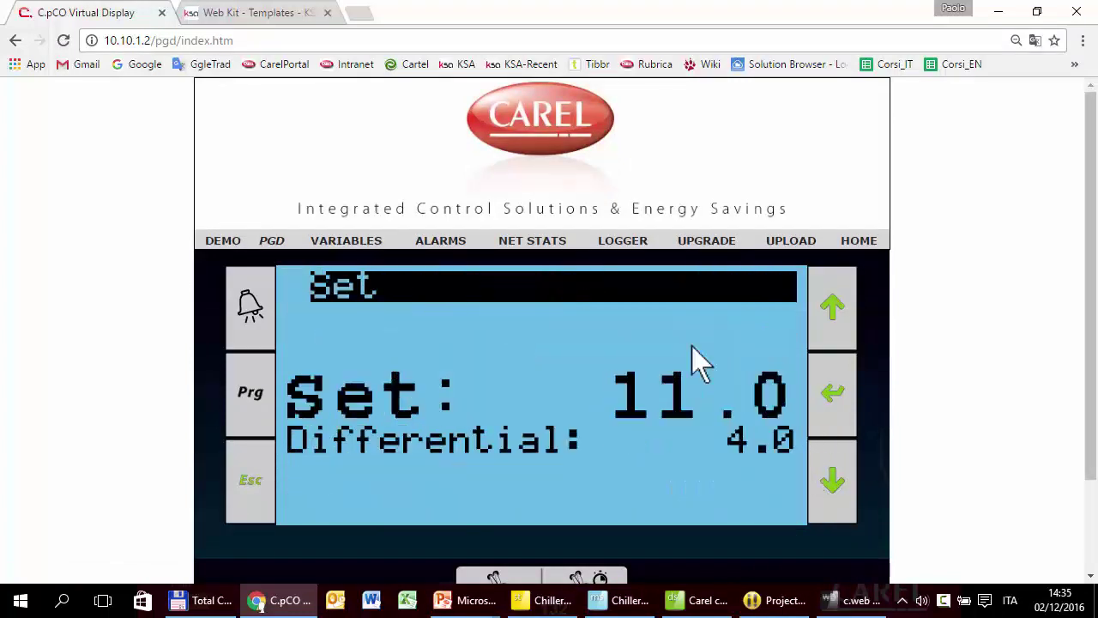
# - Raise the setpoint on the virtual display's Set mask to 11.4 and confirm it
pyautogui.click(837, 399)
pyautogui.click(833, 343)
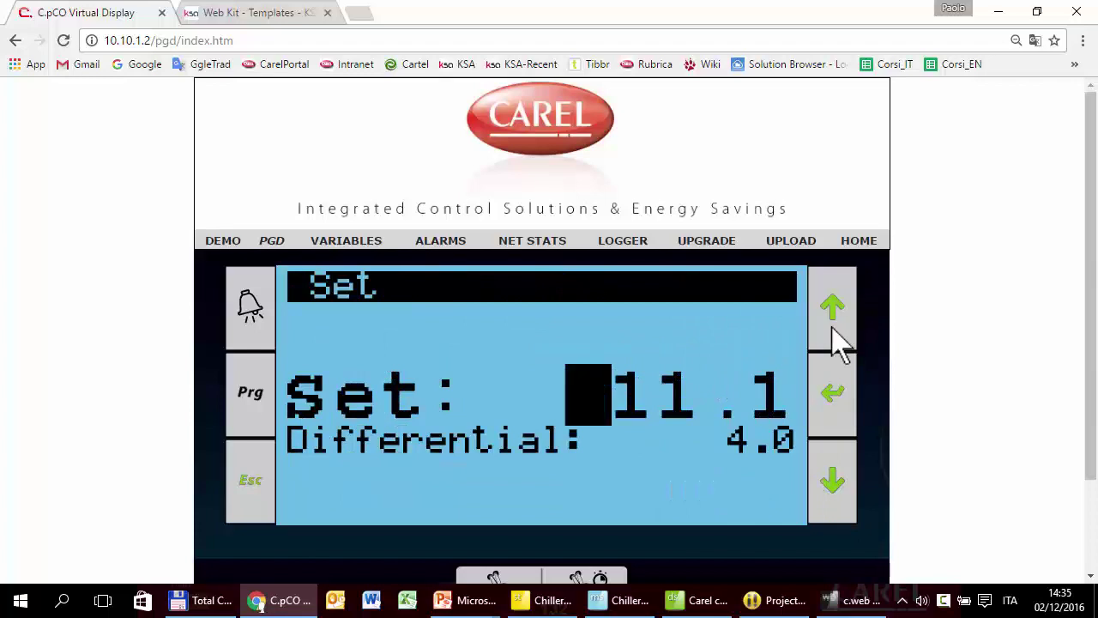
pyautogui.click(833, 343)
pyautogui.click(833, 344)
pyautogui.click(833, 343)
pyautogui.click(837, 399)
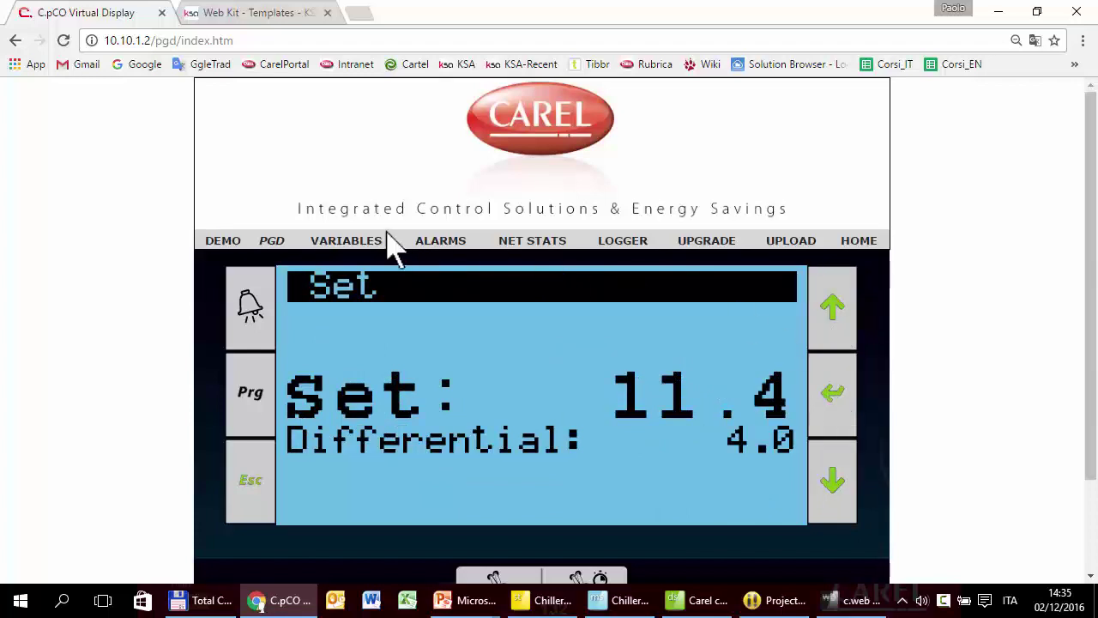
# - Check the current SetP_Temp value in the web variables table
pyautogui.click(367, 249)
pyautogui.scroll(-10, 644, 361)
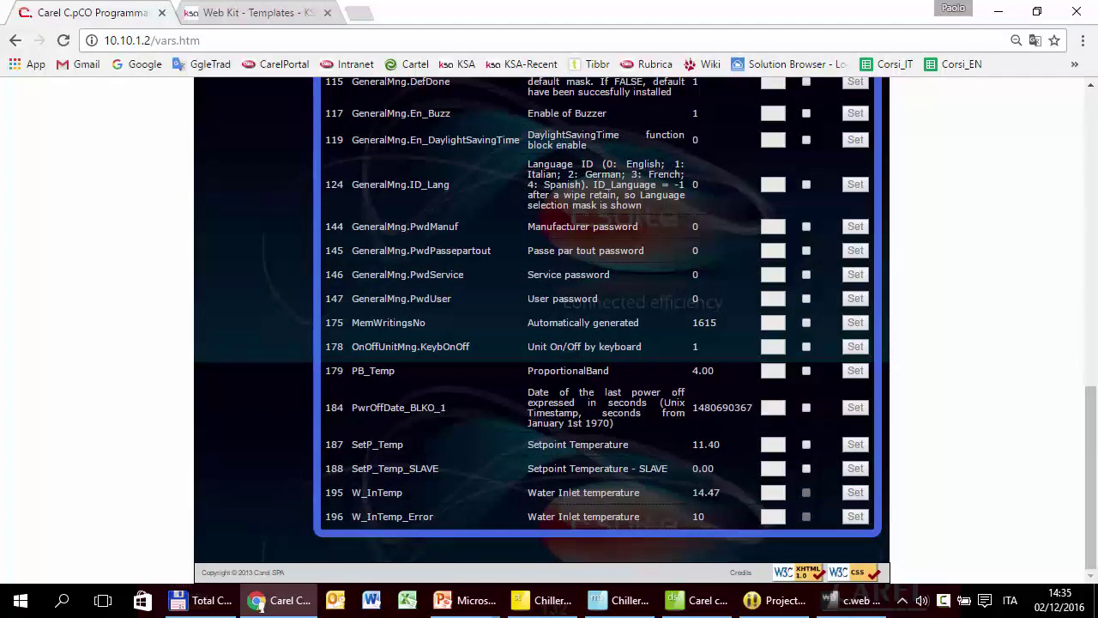
pyautogui.press('Home')
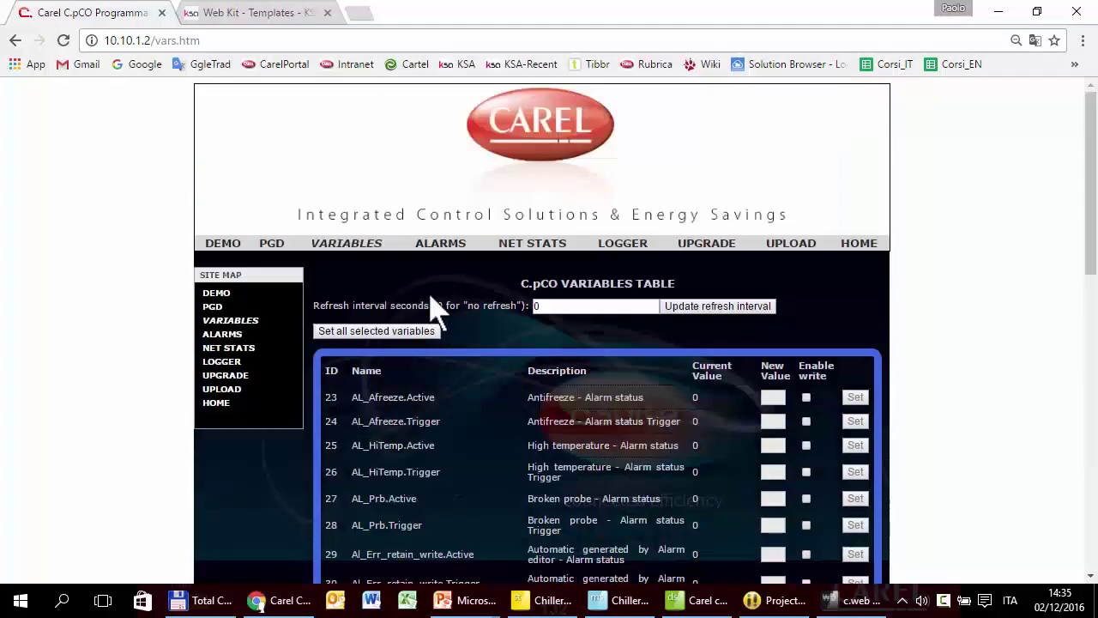
# - Open the C.pCO alarms table, reload it to include new alarms, and wipe the alarm history
pyautogui.click(440, 248)
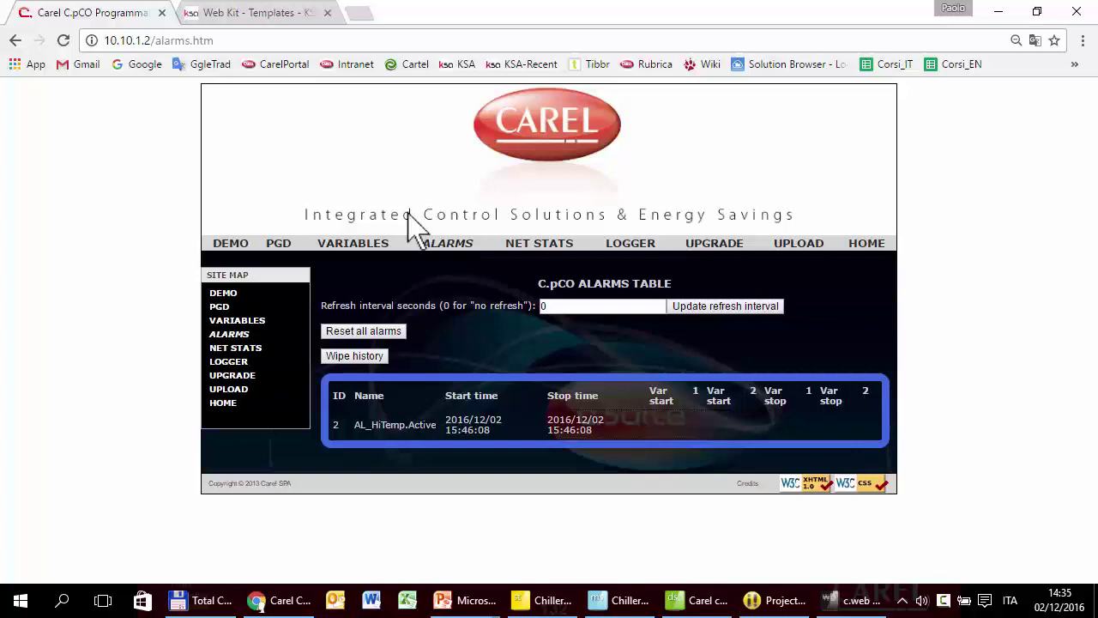
pyautogui.click(63, 41)
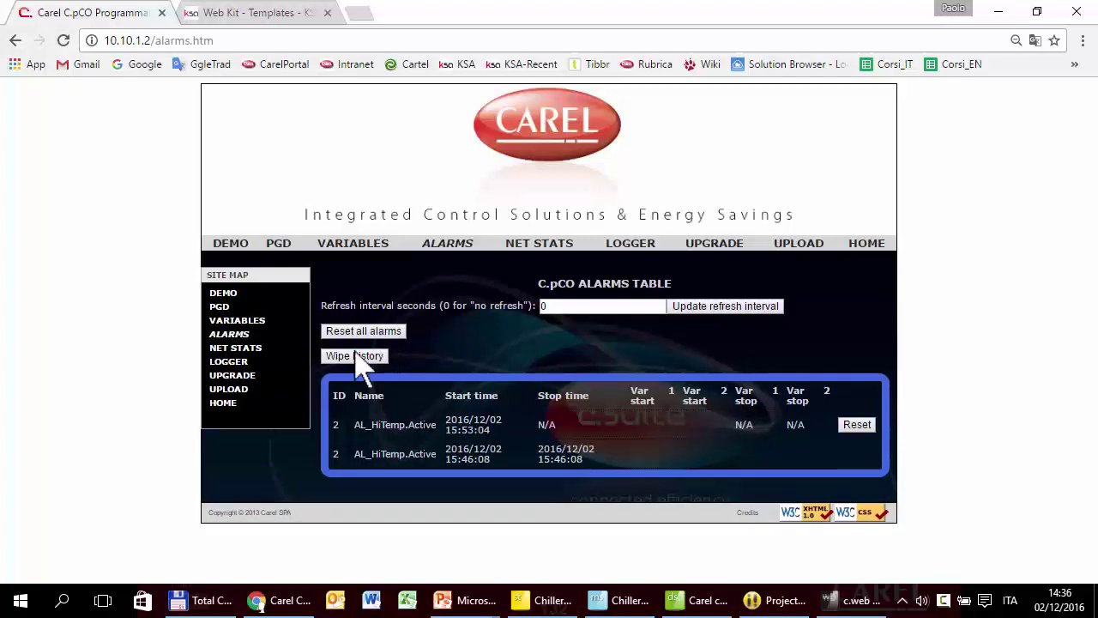
pyautogui.click(360, 361)
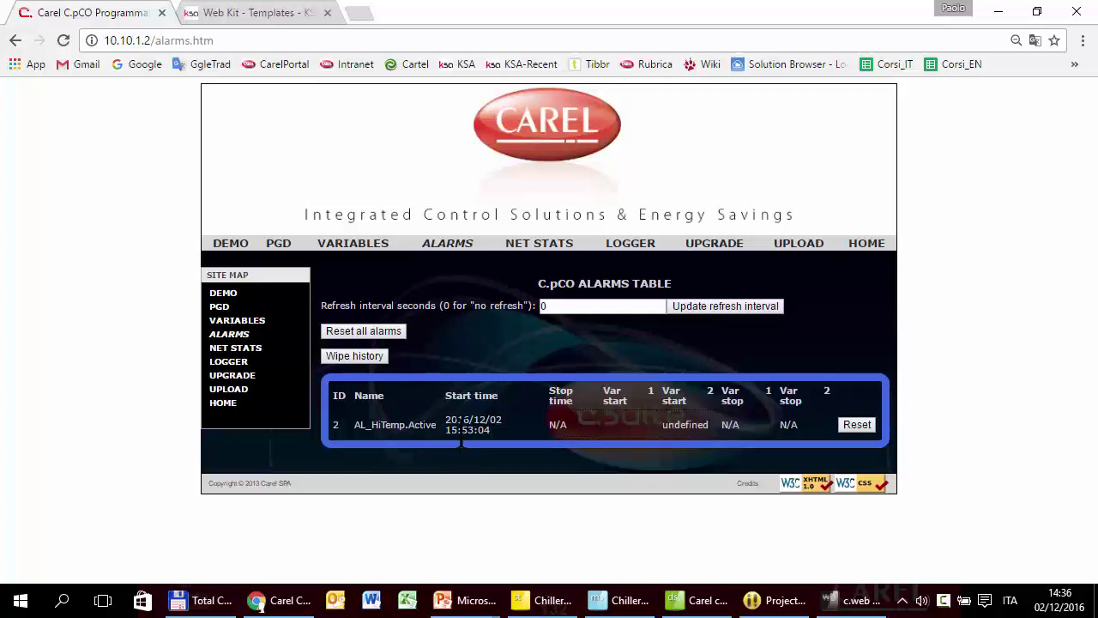
pyautogui.click(382, 359)
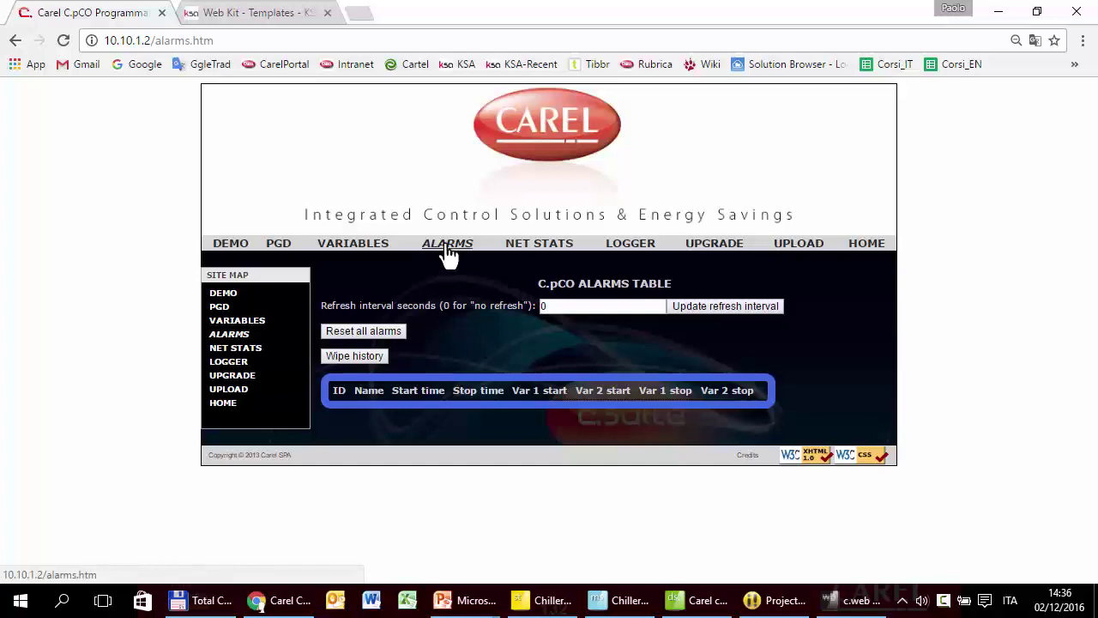
# - Open the controller's network statistics page
pyautogui.click(525, 258)
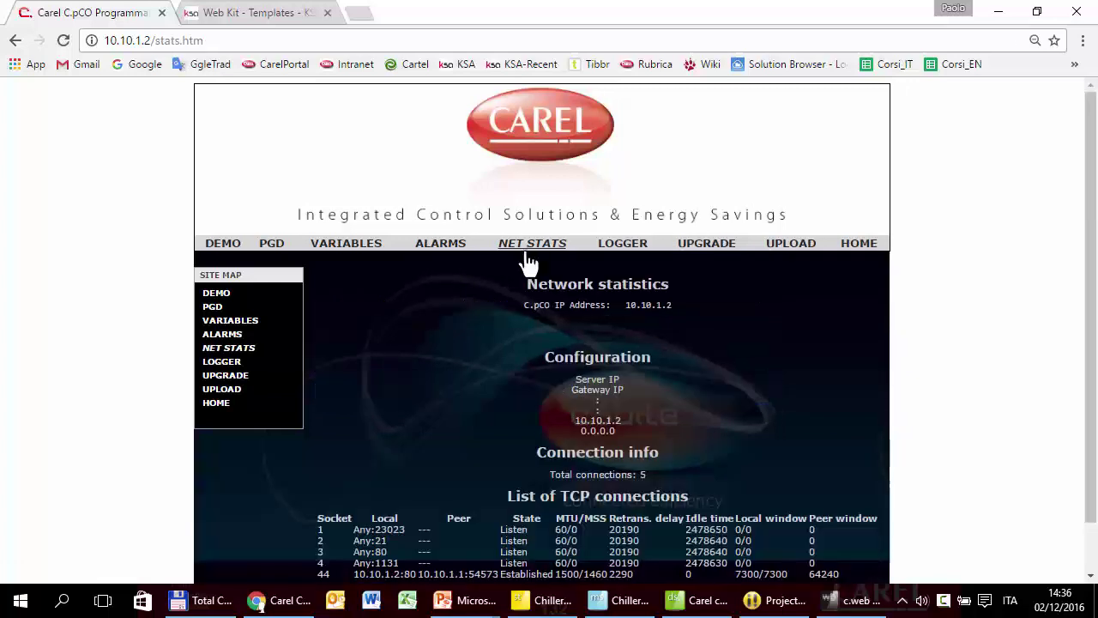
# - Review the list of TCP connections, open the logger page, and compare its Datalogger and Live sections
pyautogui.scroll(-1, 539, 333)
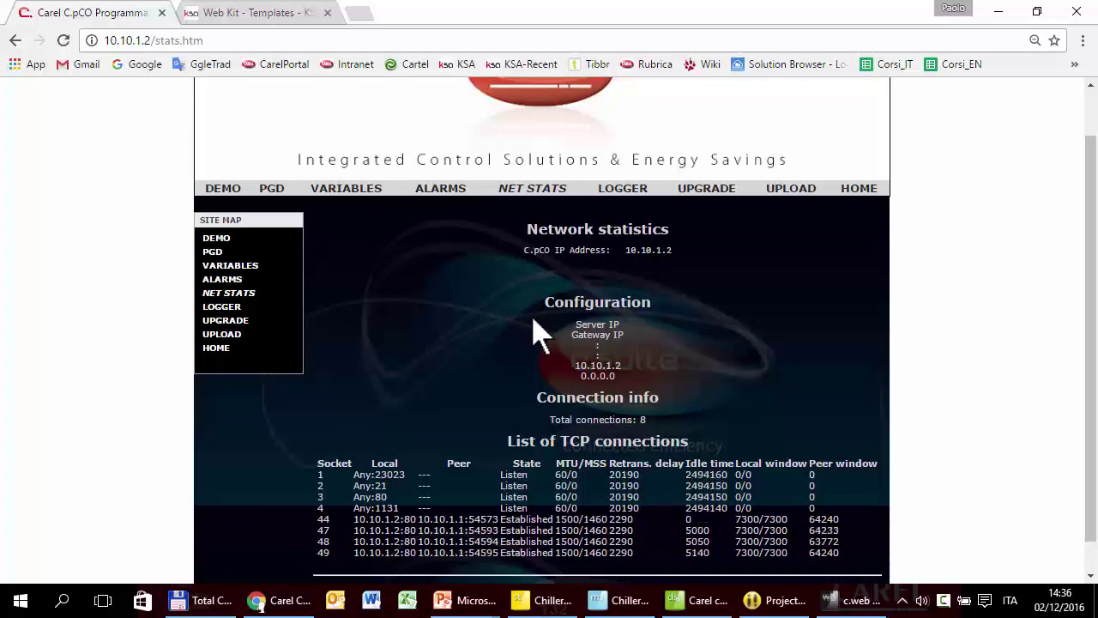
pyautogui.click(629, 193)
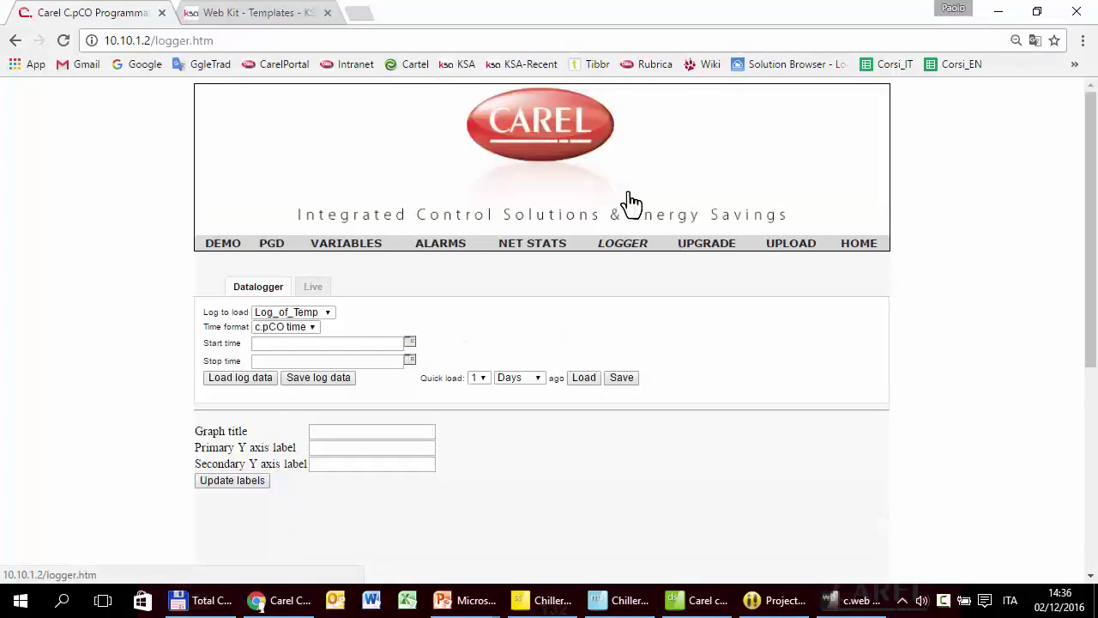
pyautogui.hotkey('ctrl', '+')
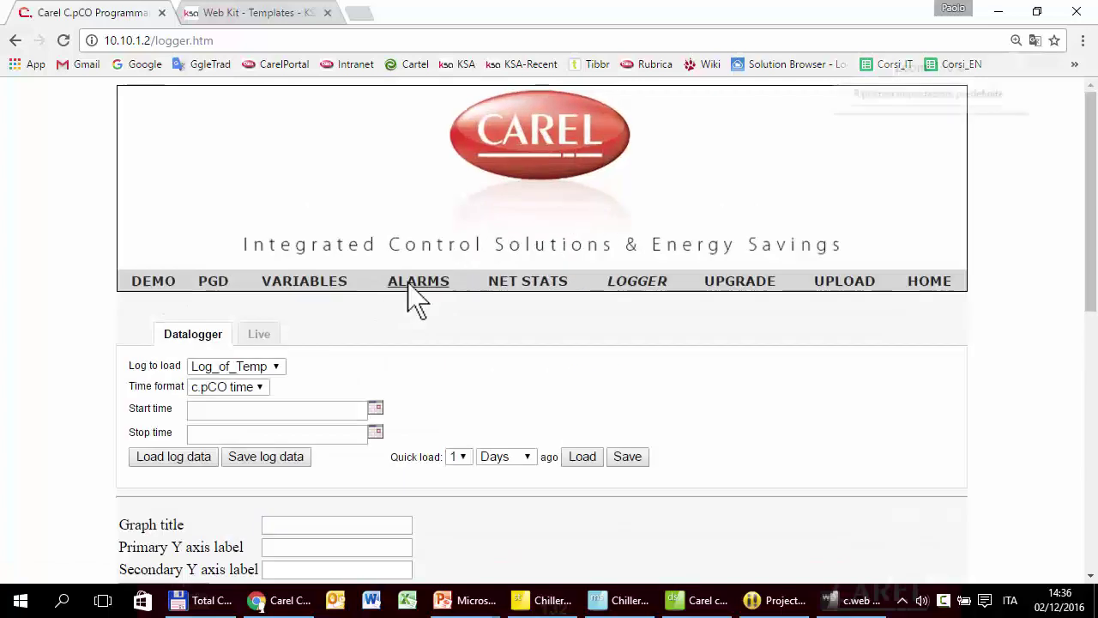
pyautogui.scroll(-1, 339, 317)
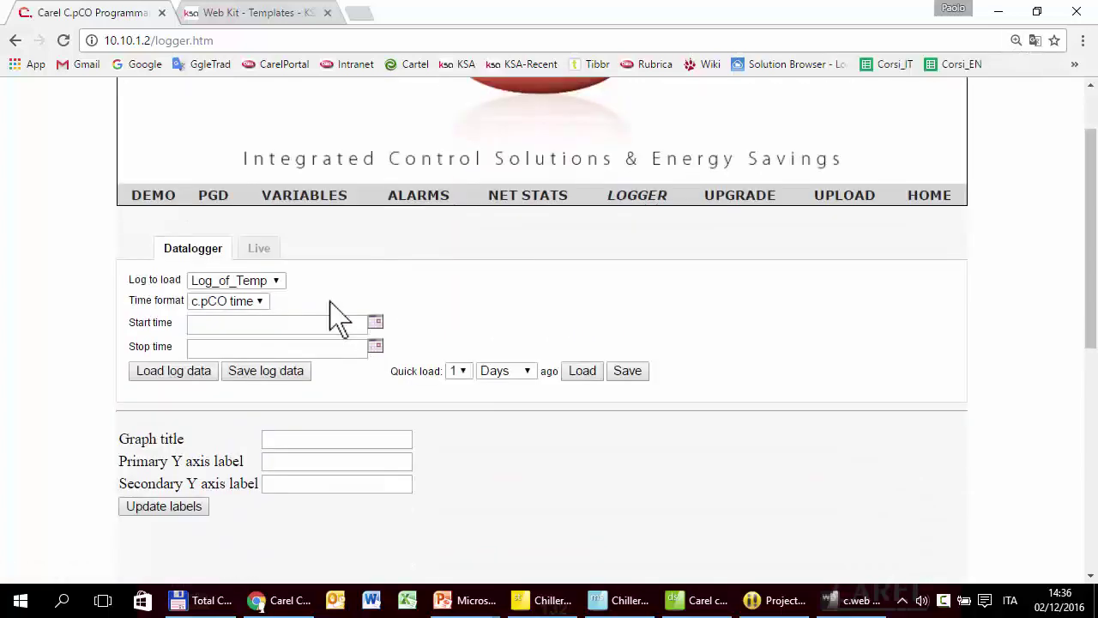
pyautogui.click(258, 250)
pyautogui.click(192, 254)
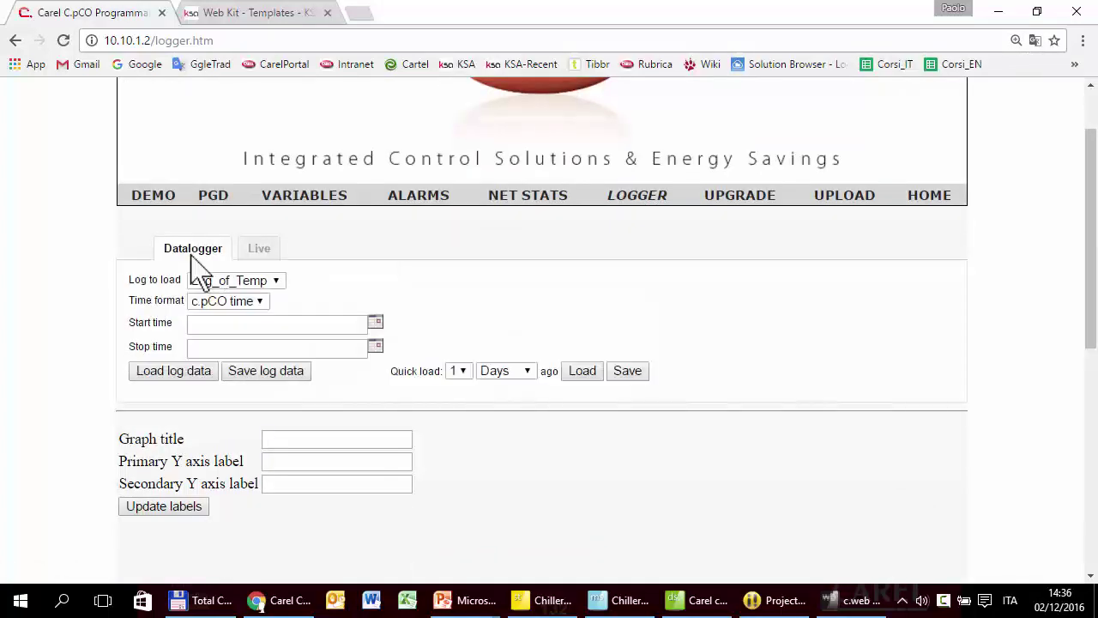
pyautogui.click(262, 249)
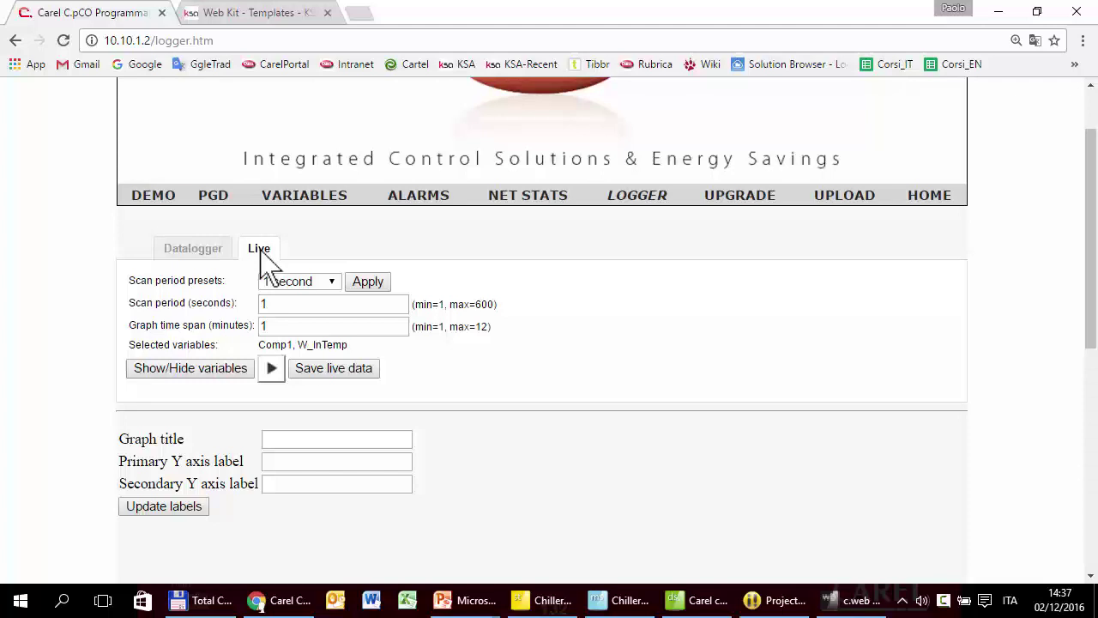
pyautogui.click(193, 257)
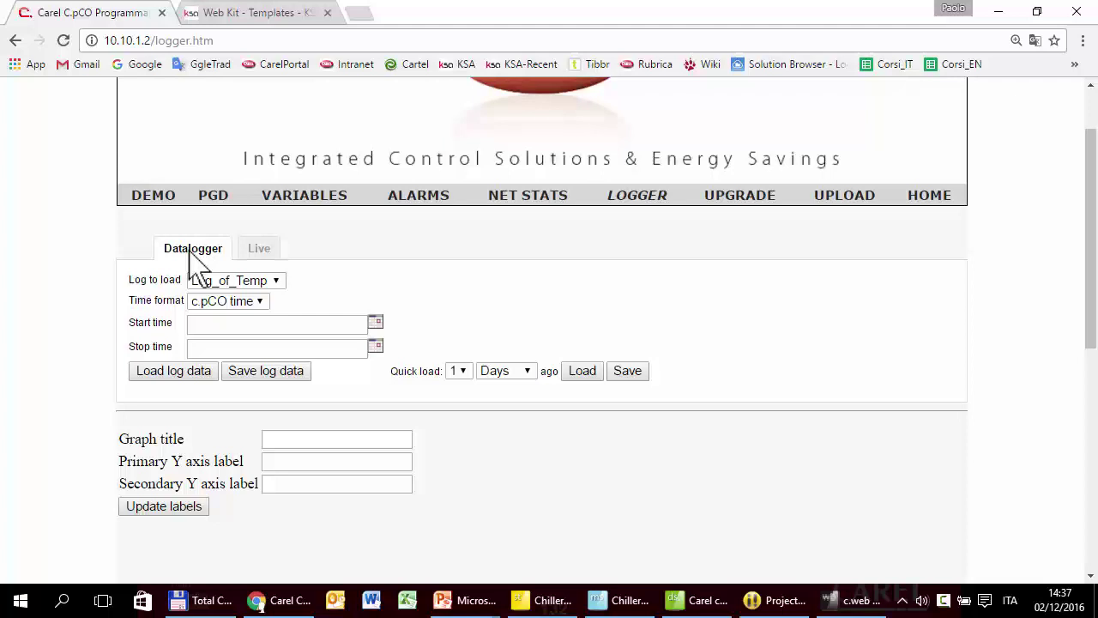
# - Show the variables list of the Live logger and search it for "w_in" to check the traced variables Comp1 and W_InTemp
pyautogui.click(260, 258)
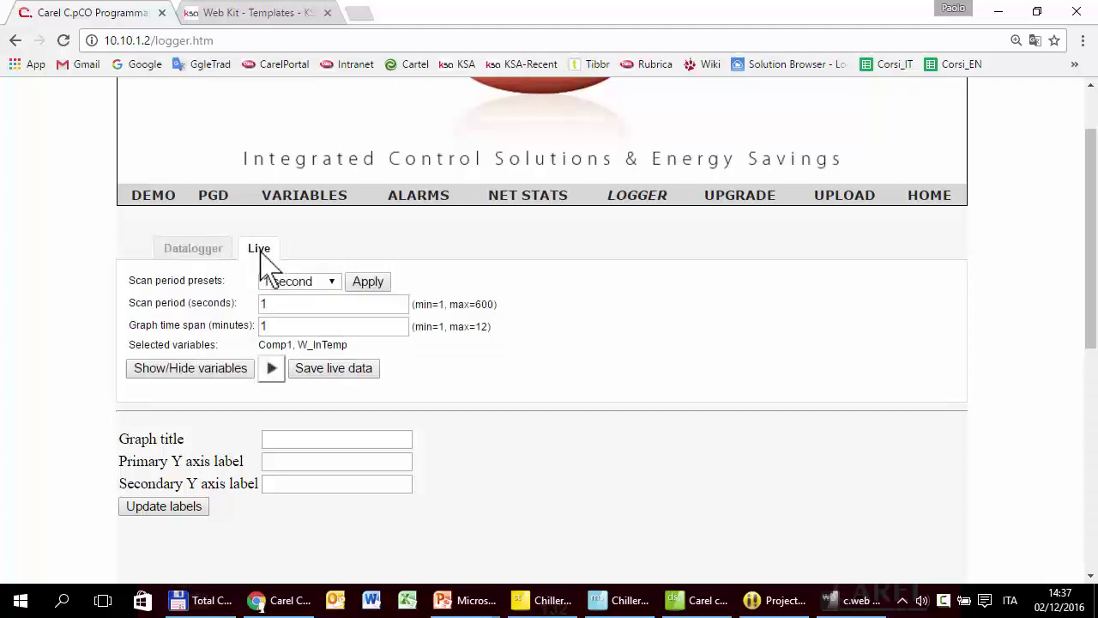
pyautogui.click(228, 370)
pyautogui.scroll(-3, 232, 391)
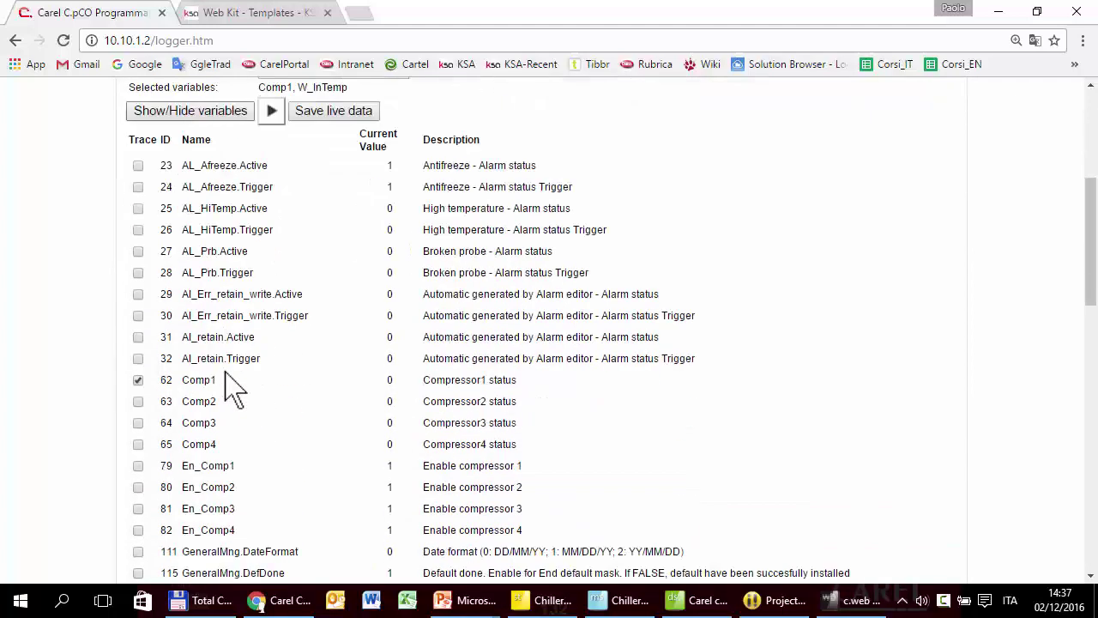
pyautogui.hotkey('ctrl', 'f')
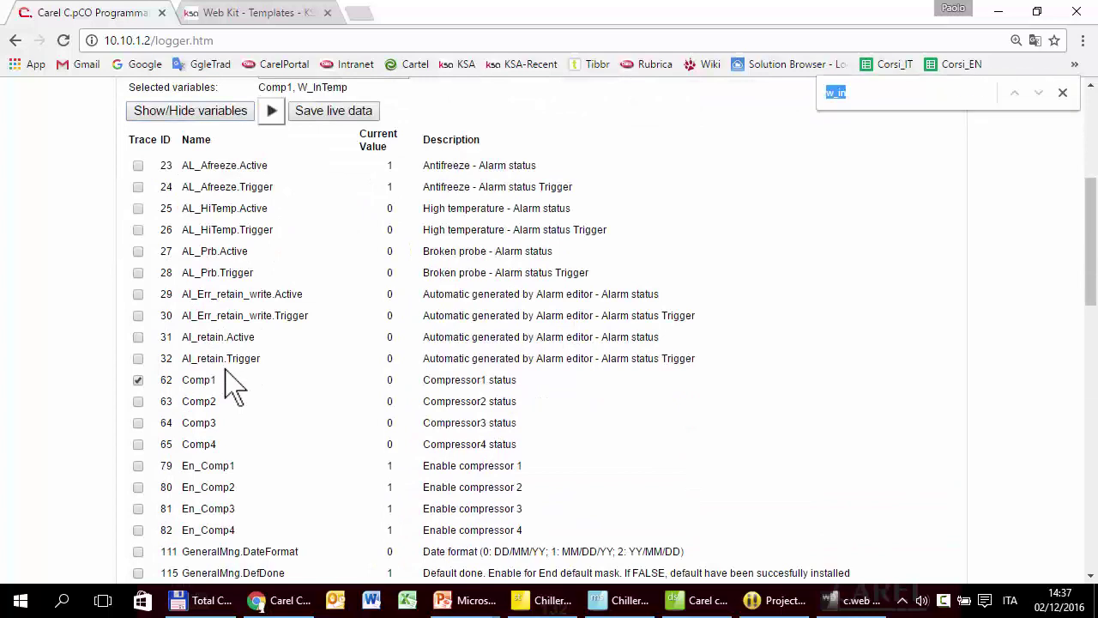
pyautogui.write('w_')
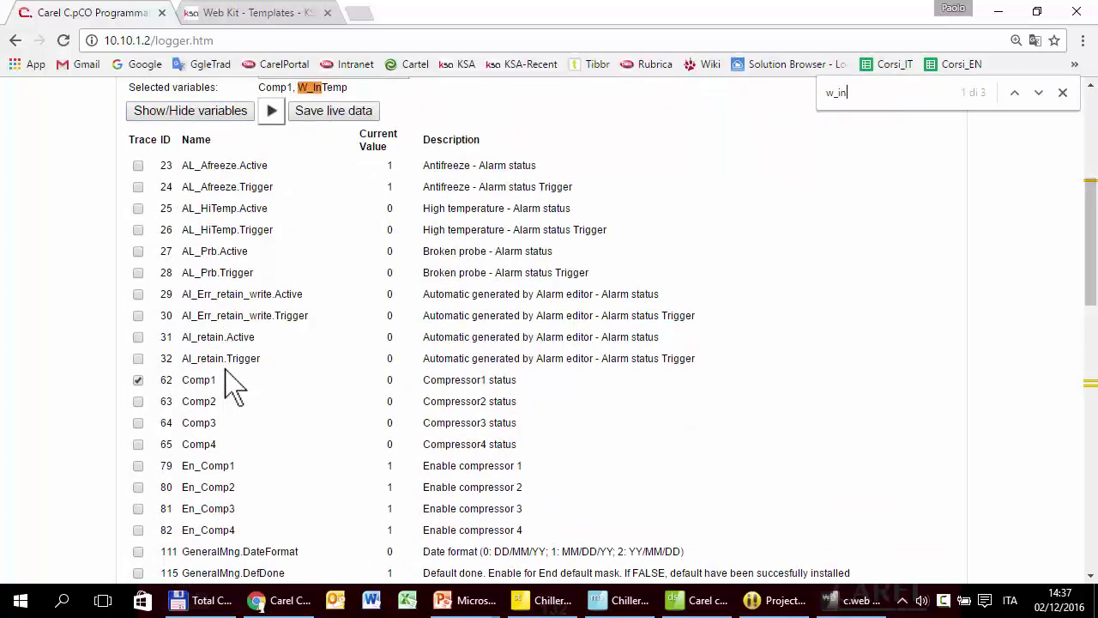
pyautogui.write('in')
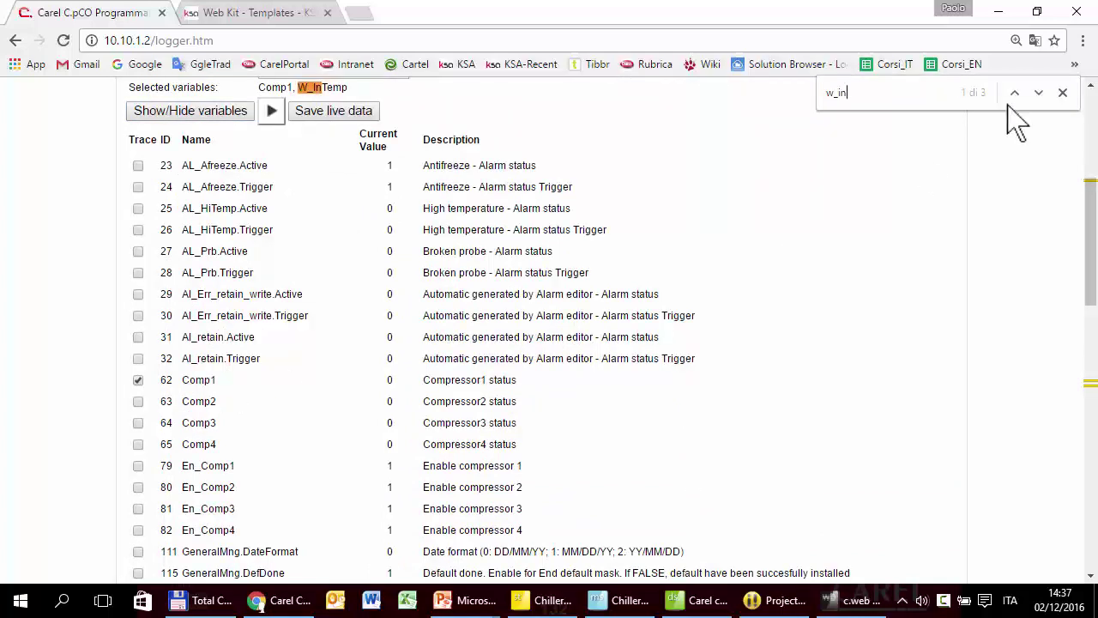
pyautogui.click(1039, 93)
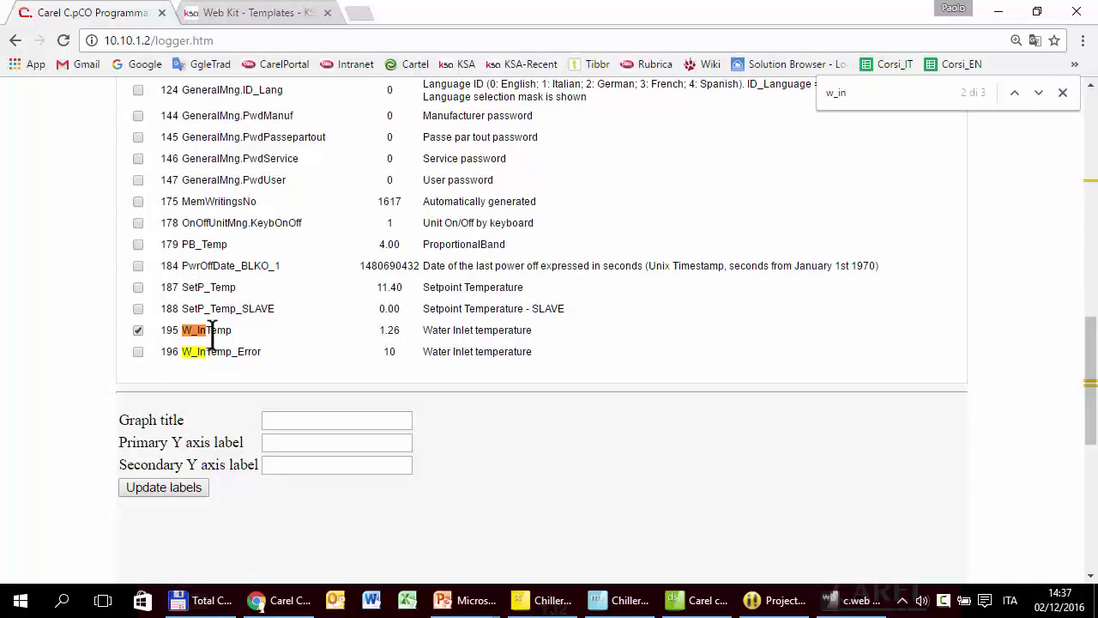
pyautogui.scroll(4, 214, 331)
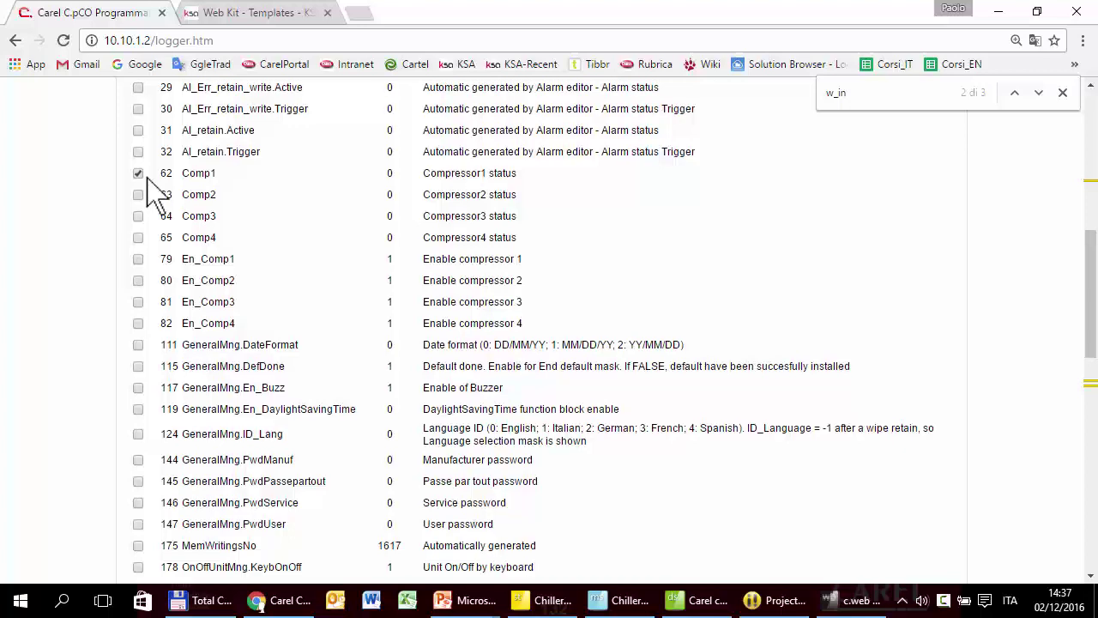
pyautogui.scroll(5, 153, 193)
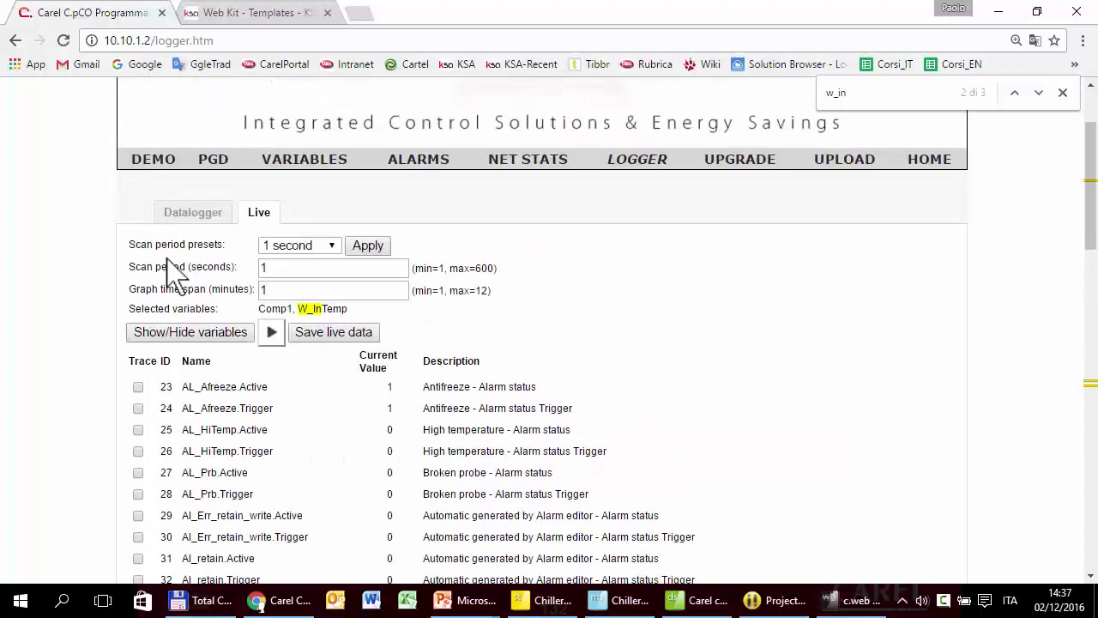
# - Hide the variables list and start the live graph of Comp1 and W_InTemp at a 1-second scan period
pyautogui.click(189, 337)
pyautogui.click(271, 333)
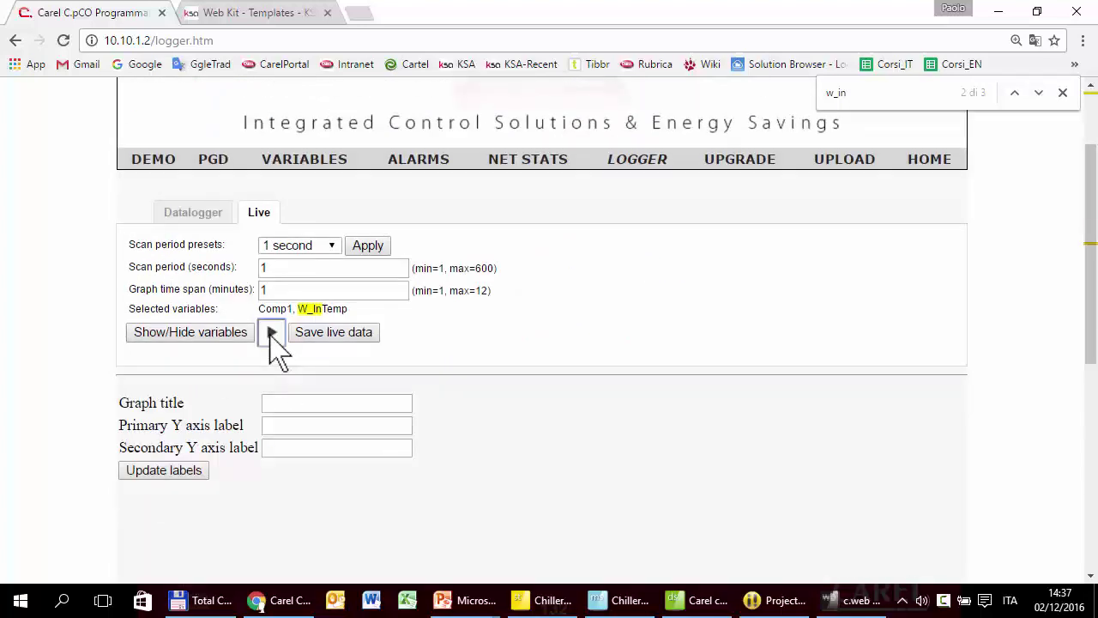
pyautogui.scroll(-2, 413, 420)
pyautogui.scroll(-2, 417, 418)
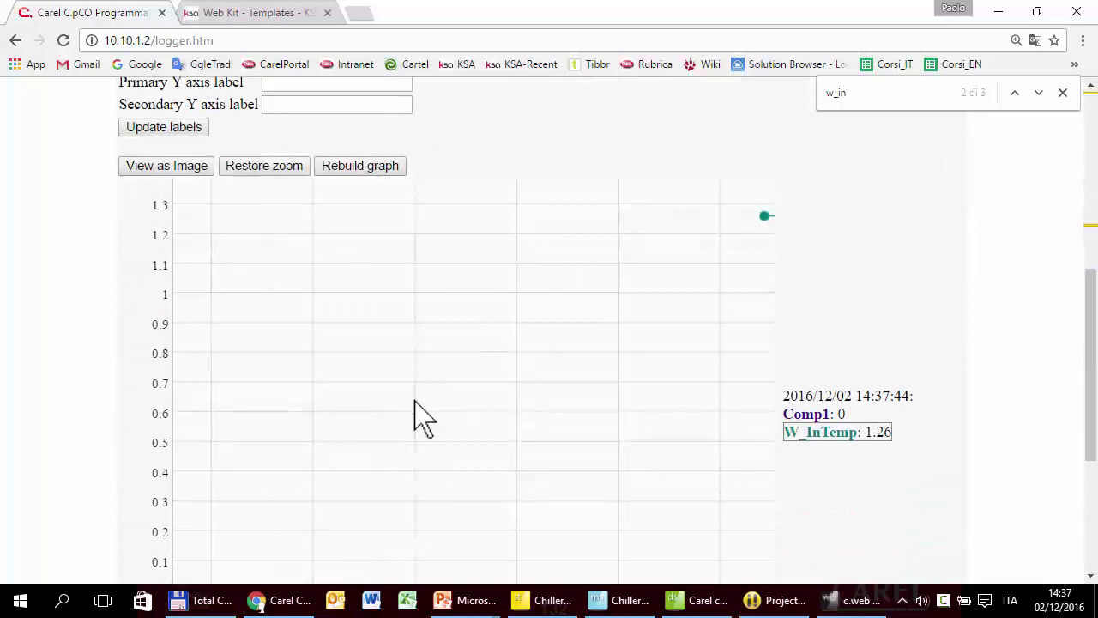
pyautogui.scroll(-1, 660, 353)
pyautogui.hotkey('ctrl', '-')
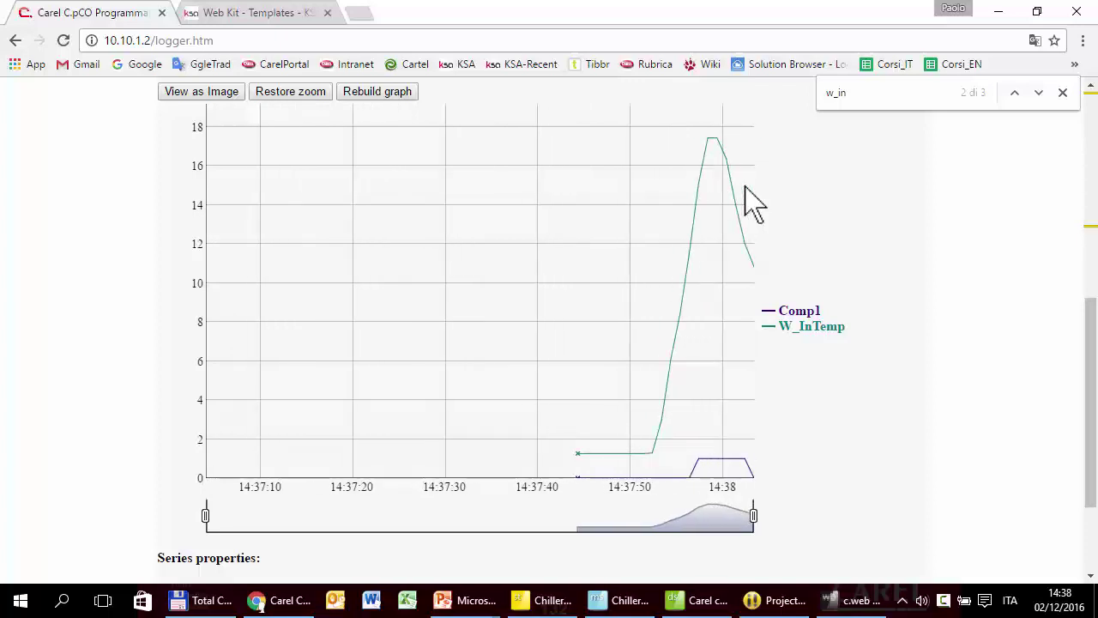
# - Narrow the live graph's time range to the recorded curves and review the series properties below it
pyautogui.moveTo(206, 515); pyautogui.dragTo(522, 525)
pyautogui.moveTo(755, 525)
pyautogui.mouseDown()
pyautogui.moveTo(662, 516)
pyautogui.moveTo(759, 532)
pyautogui.mouseUp()
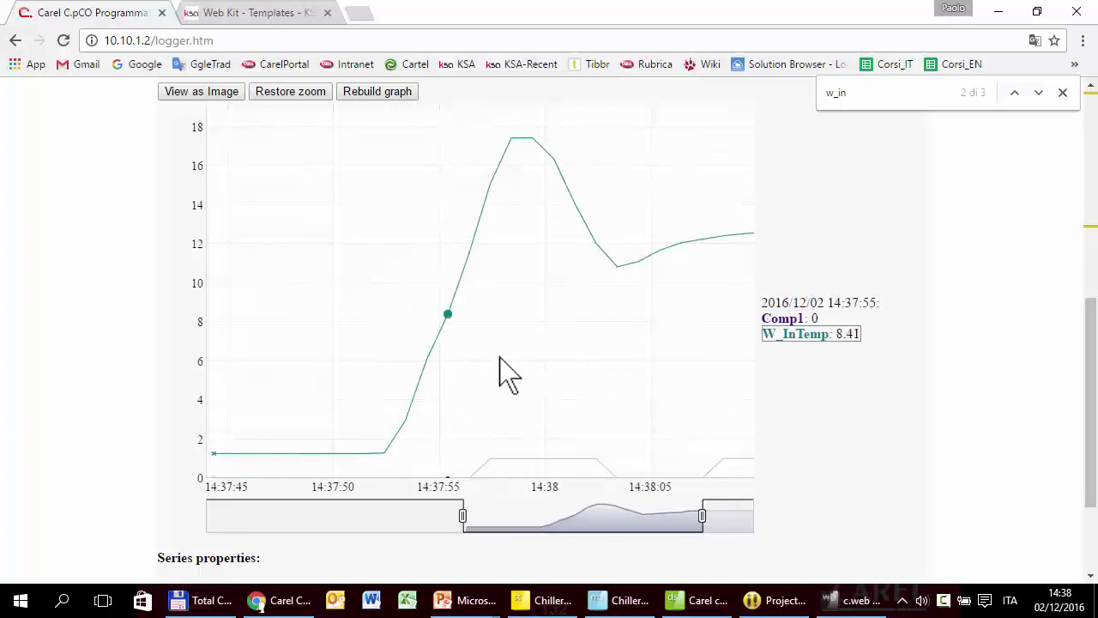
pyautogui.scroll(-3, 502, 358)
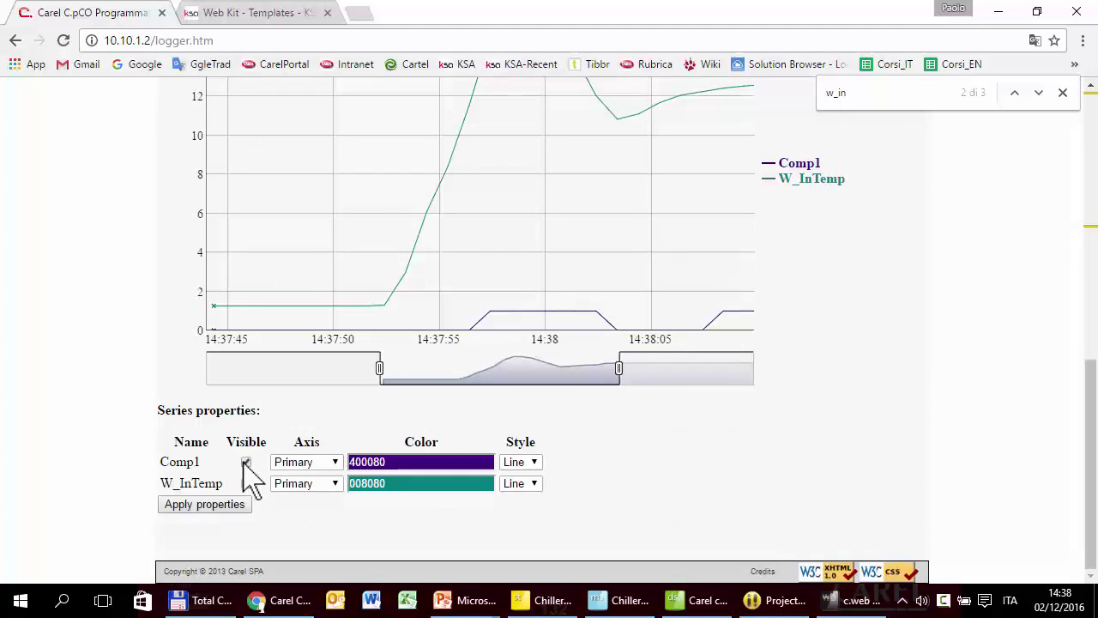
# - Stop the live trace and save its recorded data to a CSV file
pyautogui.scroll(5, 373, 368)
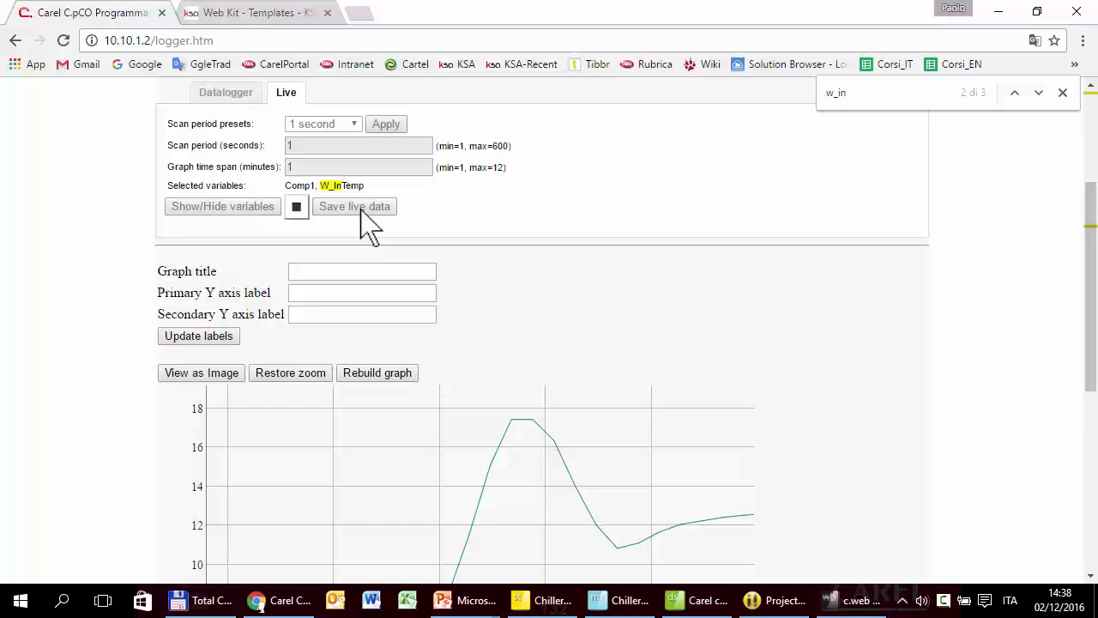
pyautogui.click(292, 211)
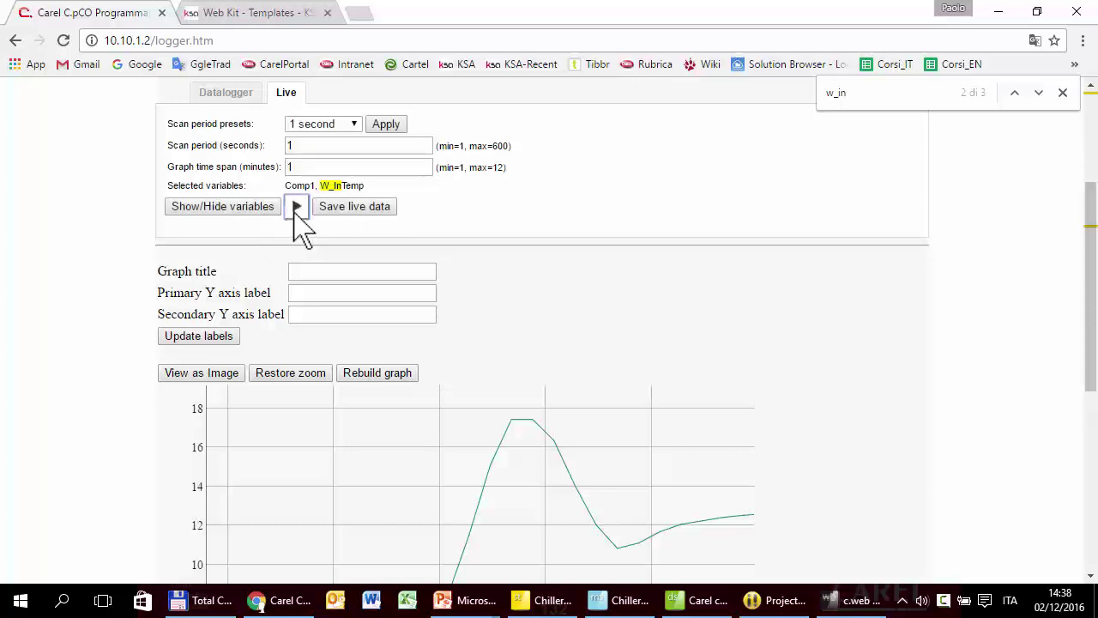
pyautogui.click(348, 208)
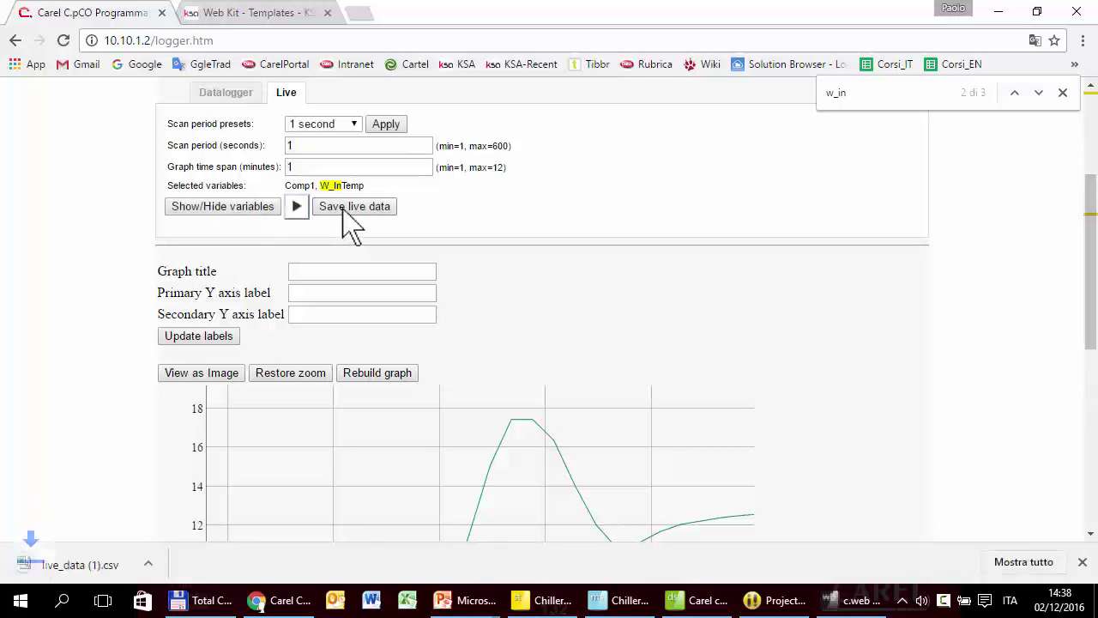
# - Open the saved live data CSV in Excel, inspect the logged samples, and close Excel
pyautogui.click(118, 567)
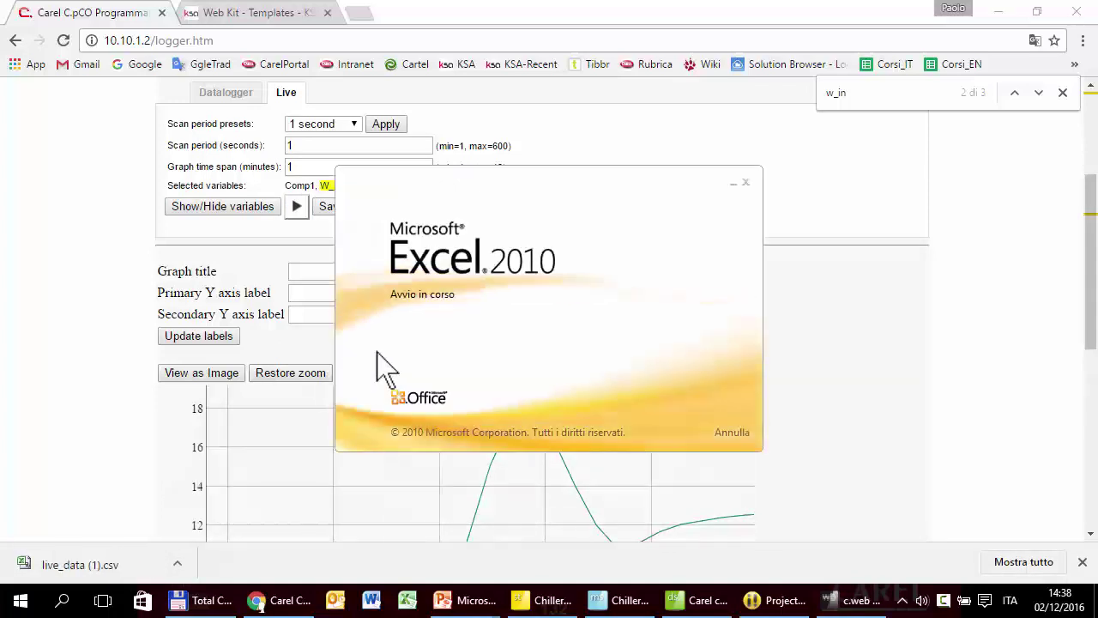
pyautogui.scroll(5, 197, 269)
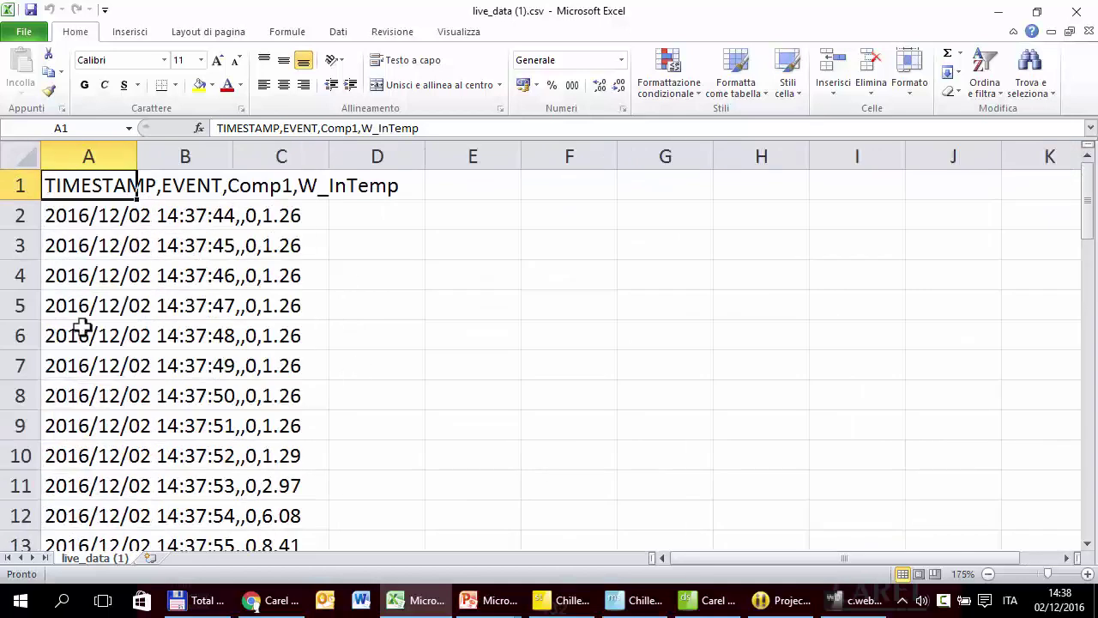
pyautogui.click(1077, 12)
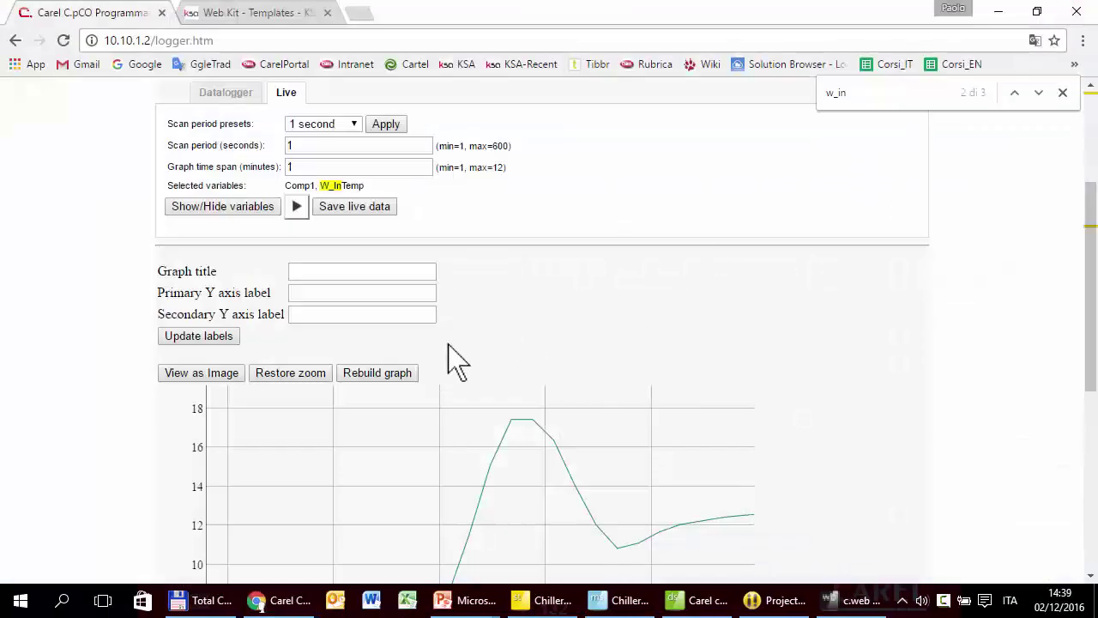
# - Compare the end of the live graph with the water inlet temperature on the virtual display's main mask, and return to the Datalogger section
pyautogui.scroll(-2, 455, 387)
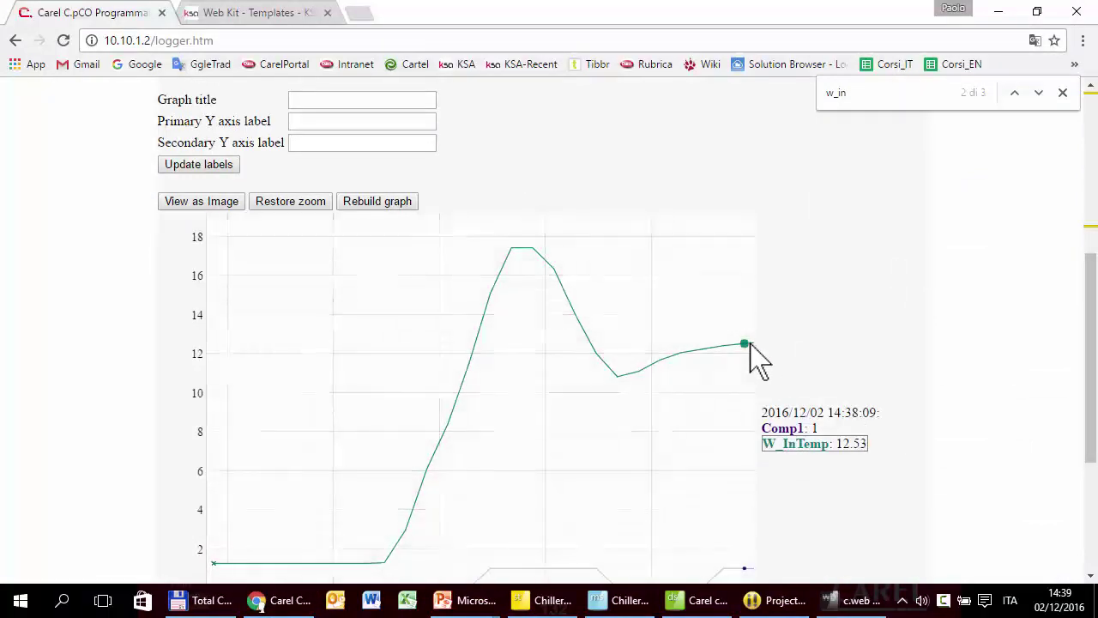
pyautogui.scroll(5, 326, 225)
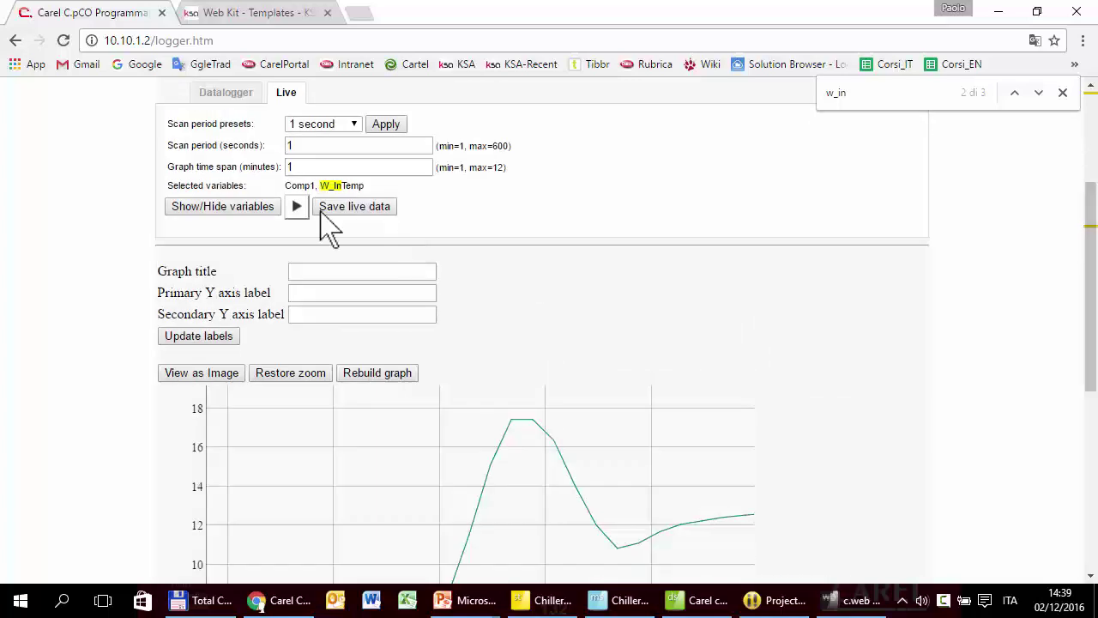
pyautogui.click(243, 268)
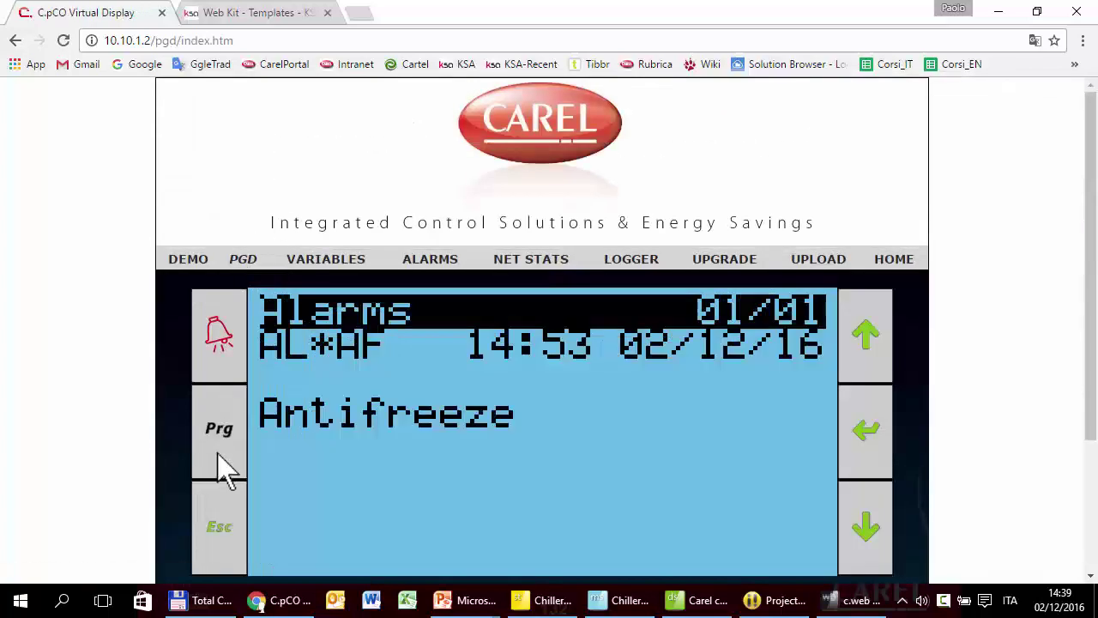
pyautogui.click(216, 517)
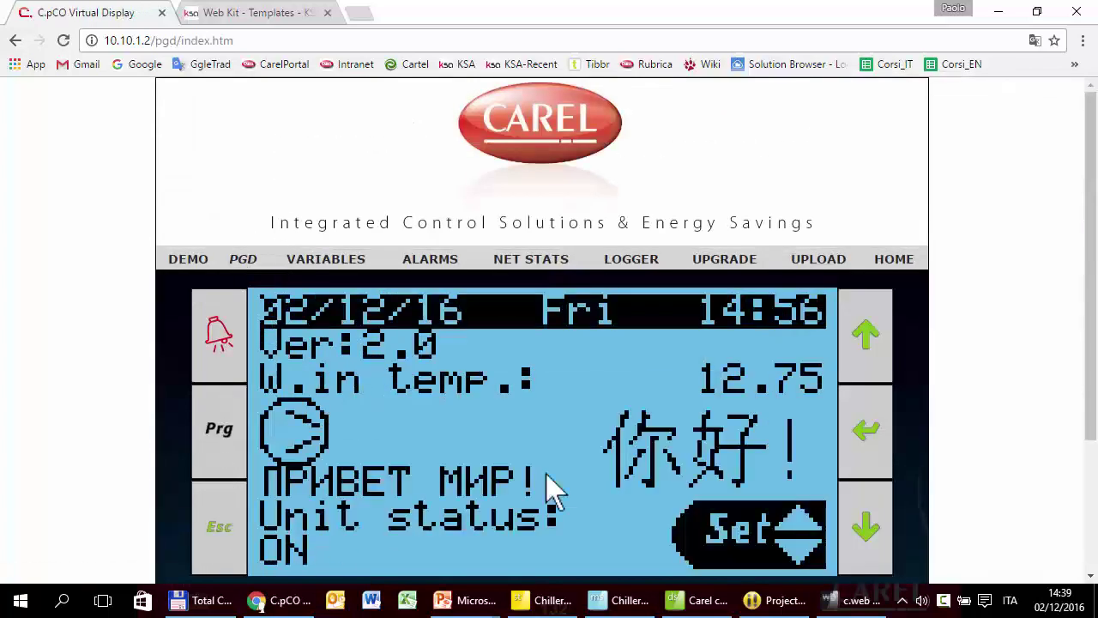
pyautogui.click(620, 267)
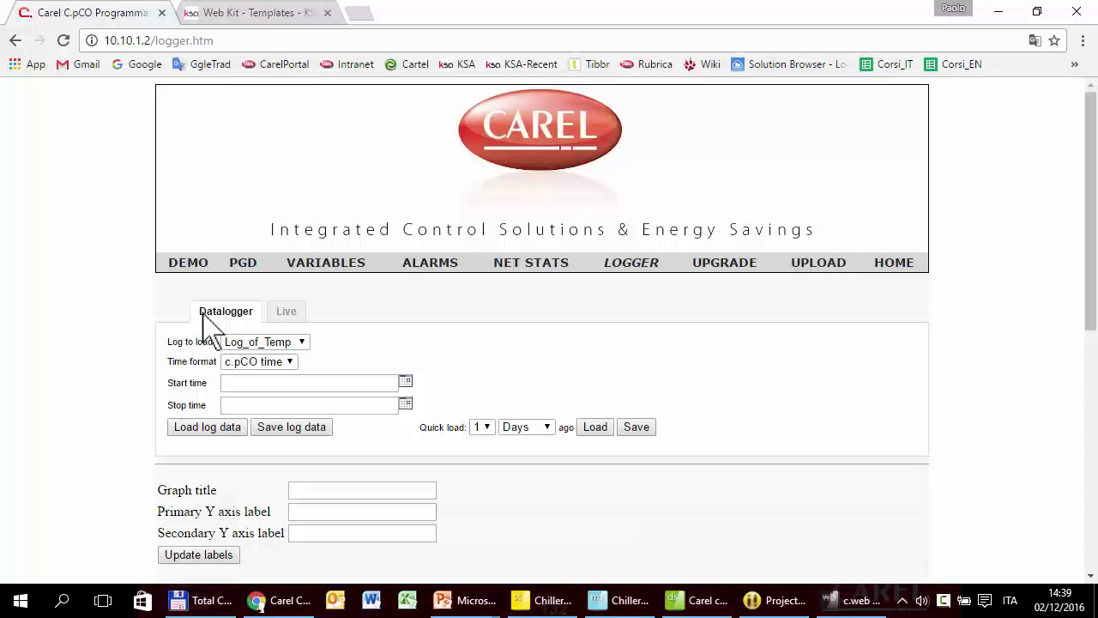
pyautogui.scroll(-1, 209, 326)
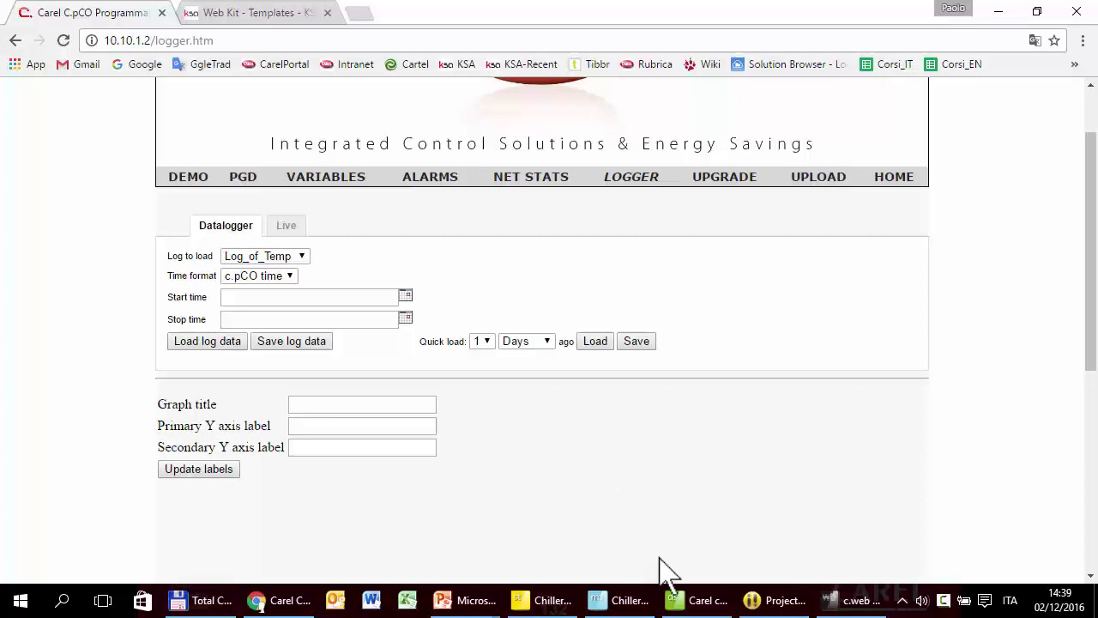
# - Switch to c.design, leave the tERA/Web Editor without saving, and open the Log Editor of the Chiller_4_comps configuration
pyautogui.click(691, 600)
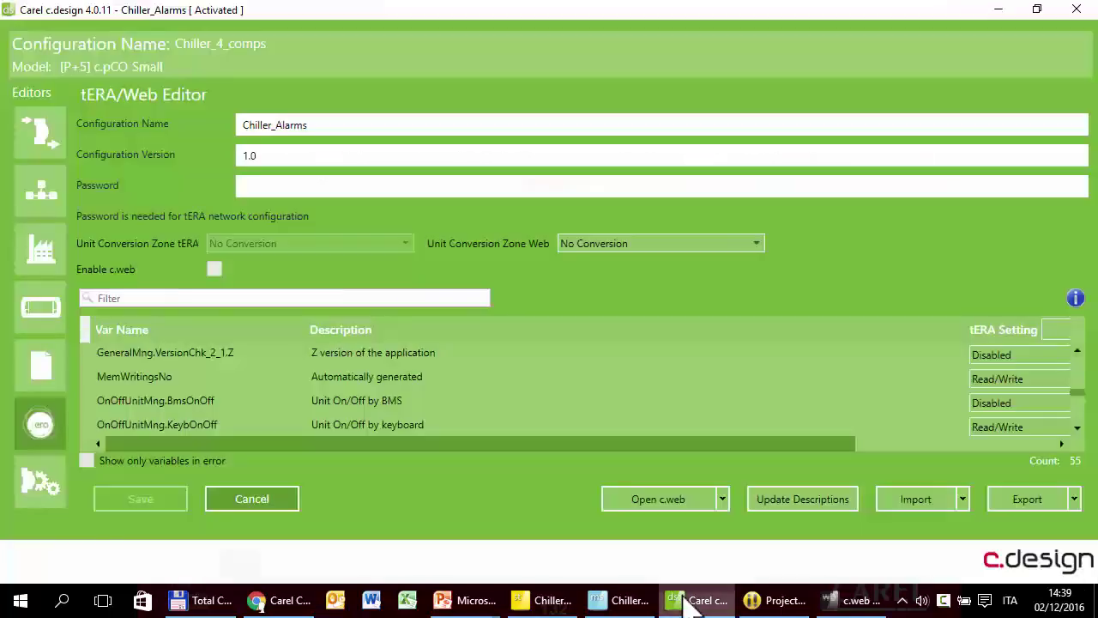
pyautogui.click(283, 499)
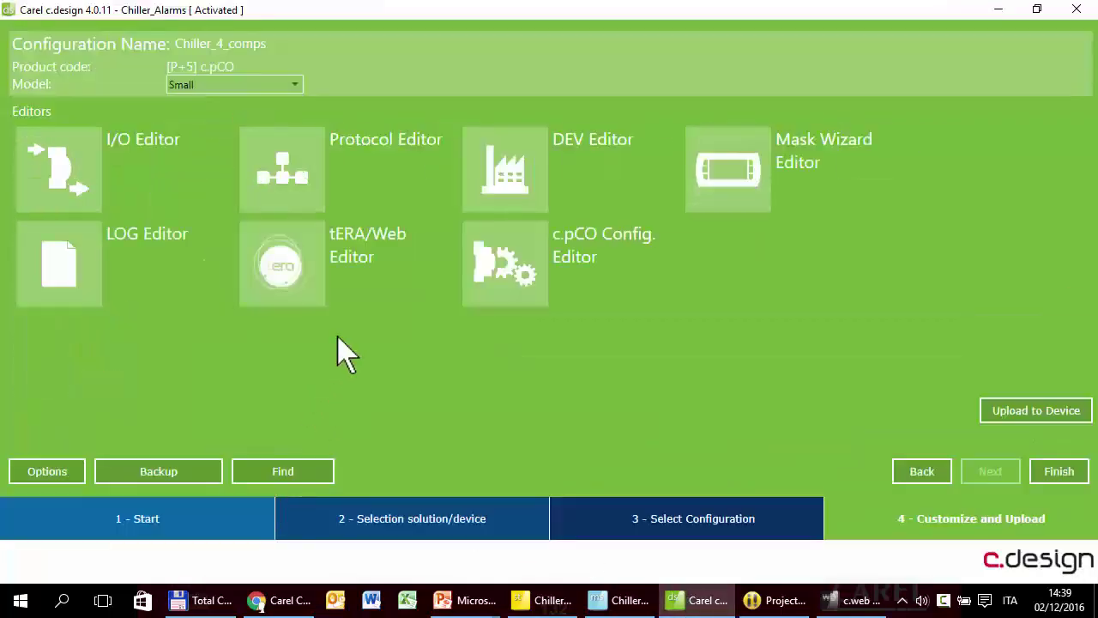
pyautogui.click(88, 292)
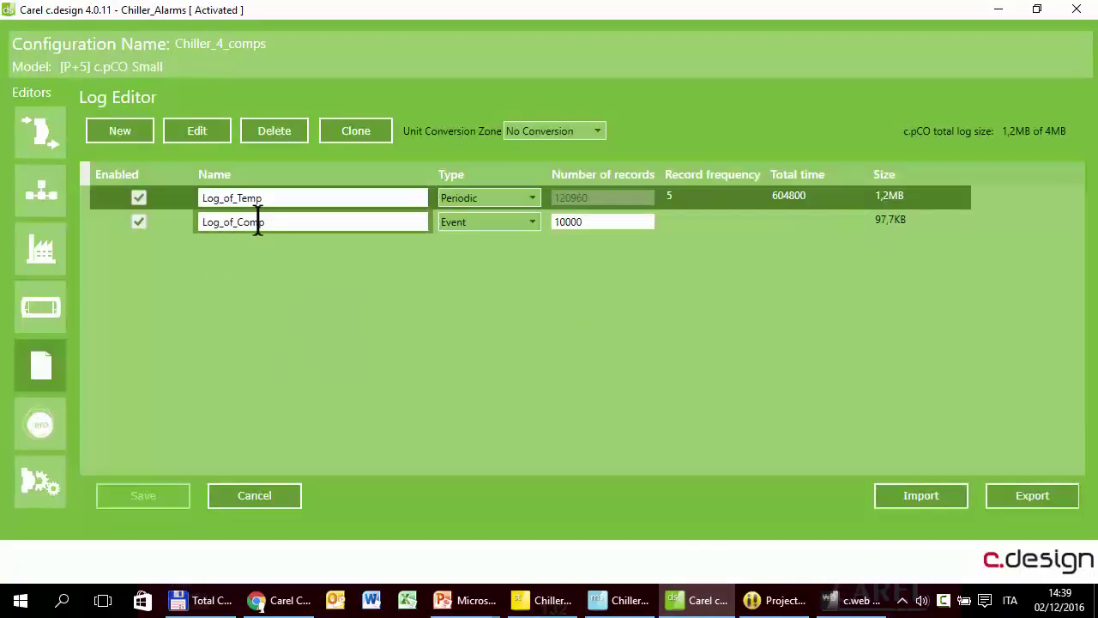
# - Switch to Chrome's Datalogger page and choose Log_of_Temp as the log to load
pyautogui.click(288, 600)
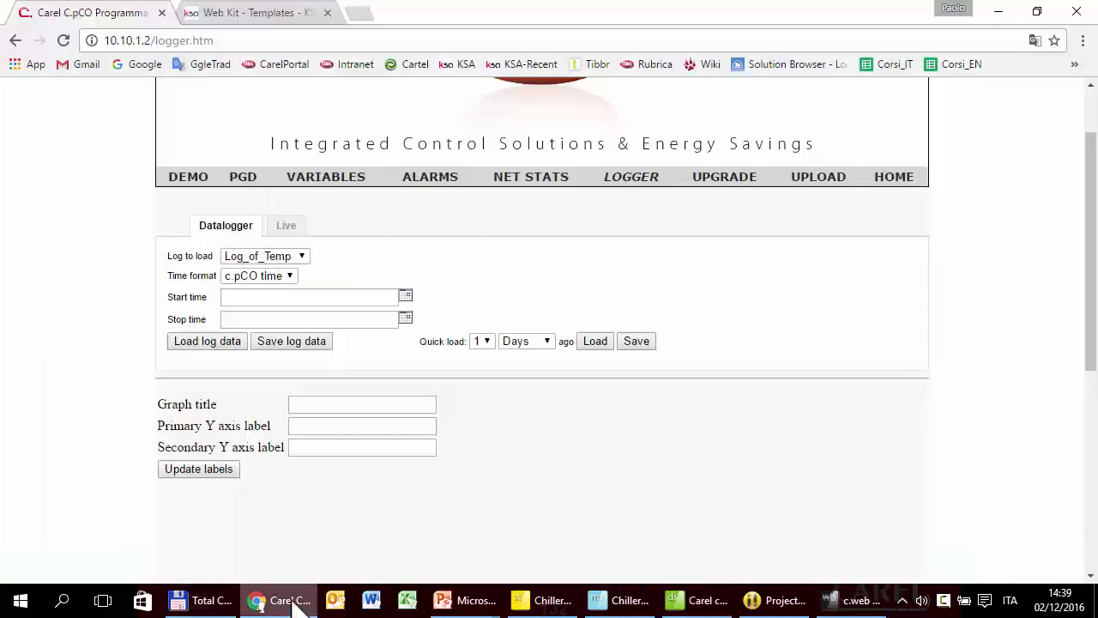
pyautogui.click(293, 257)
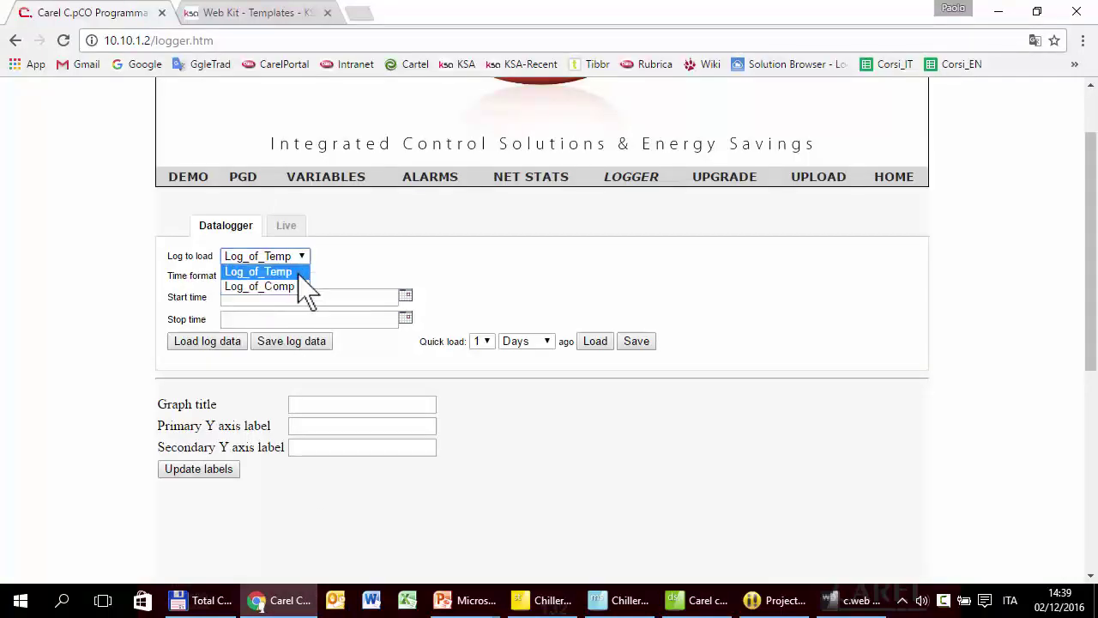
pyautogui.click(305, 292)
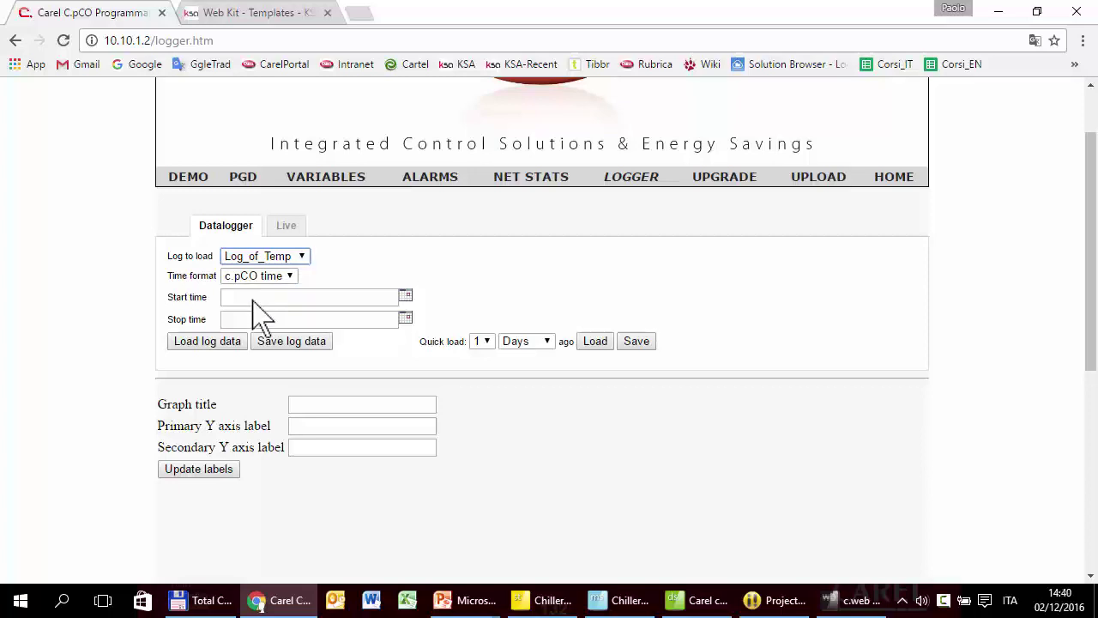
# - Set the quick load period to 2 Days and load the Log_of_Temp data
pyautogui.click(487, 341)
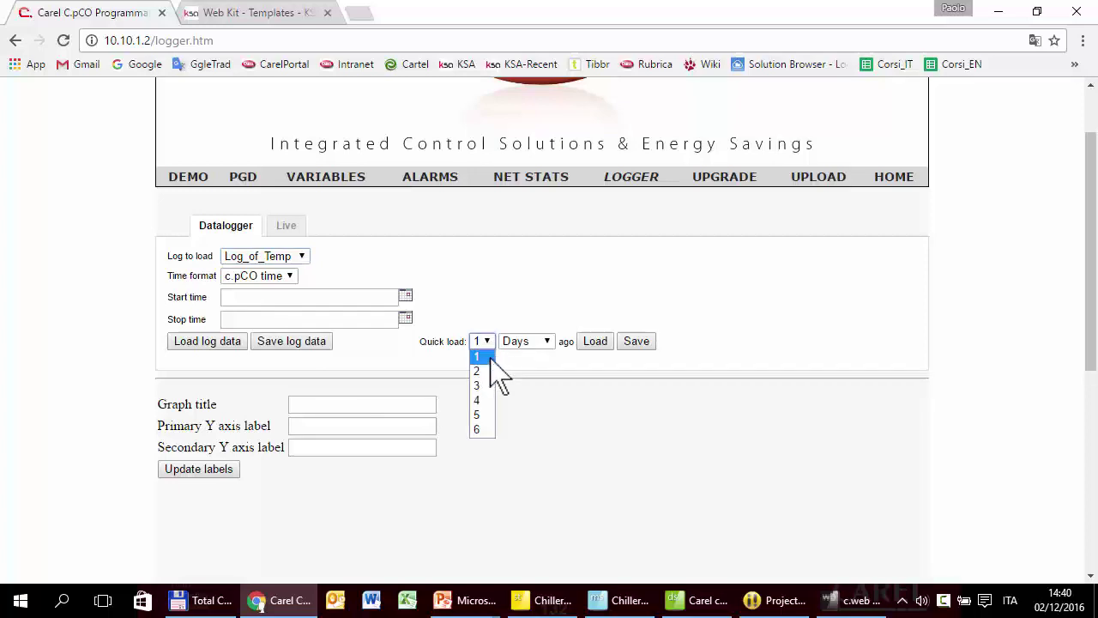
pyautogui.click(480, 371)
pyautogui.click(522, 343)
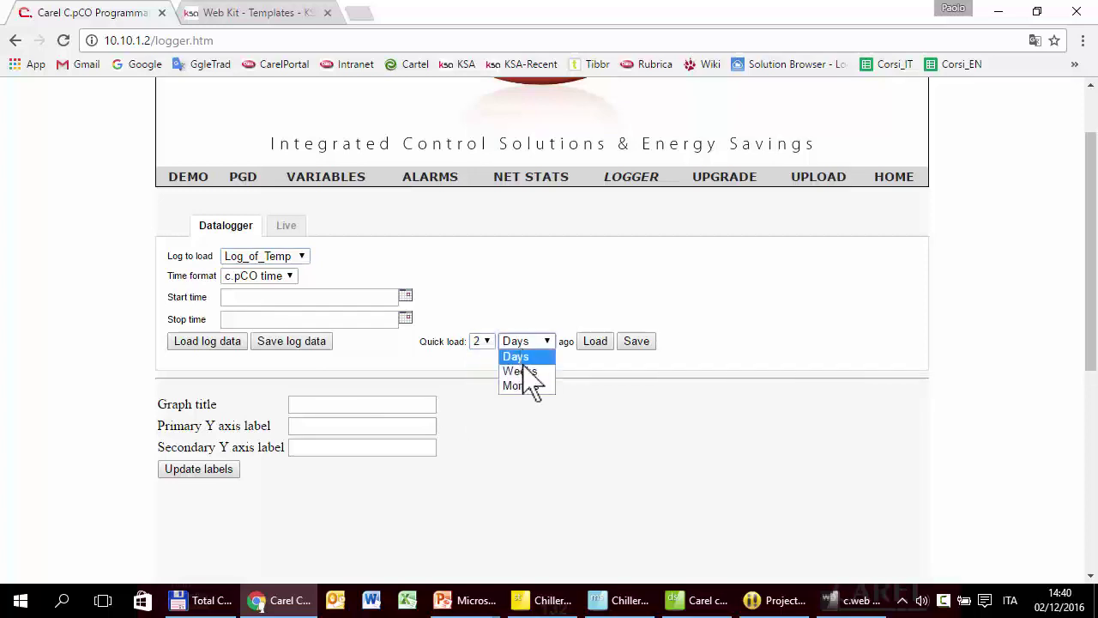
pyautogui.click(506, 356)
pyautogui.click(486, 341)
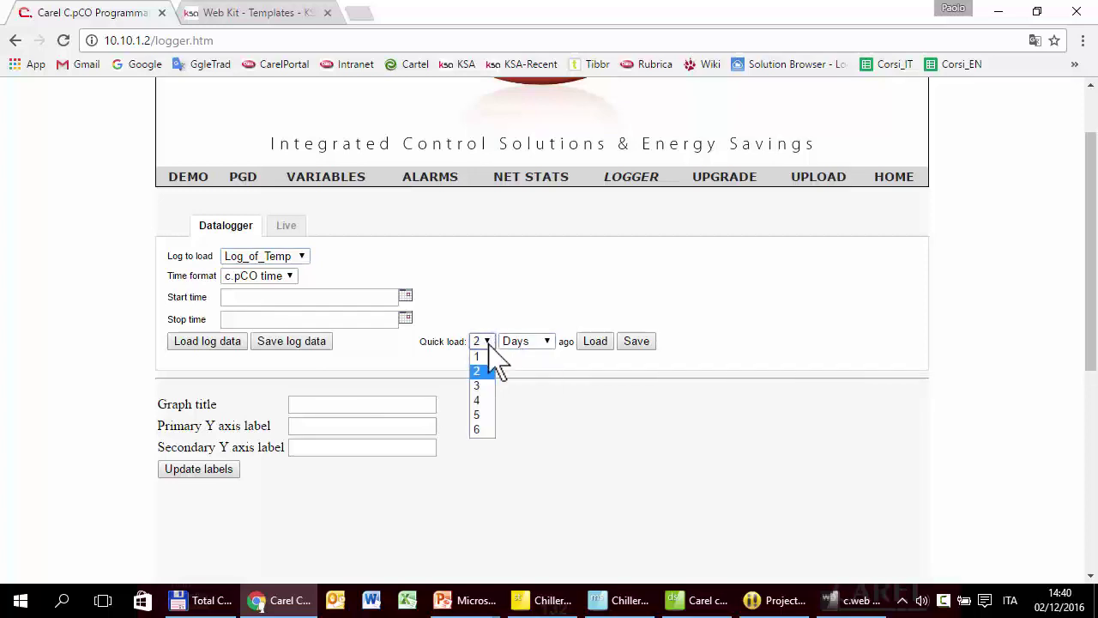
pyautogui.click(595, 345)
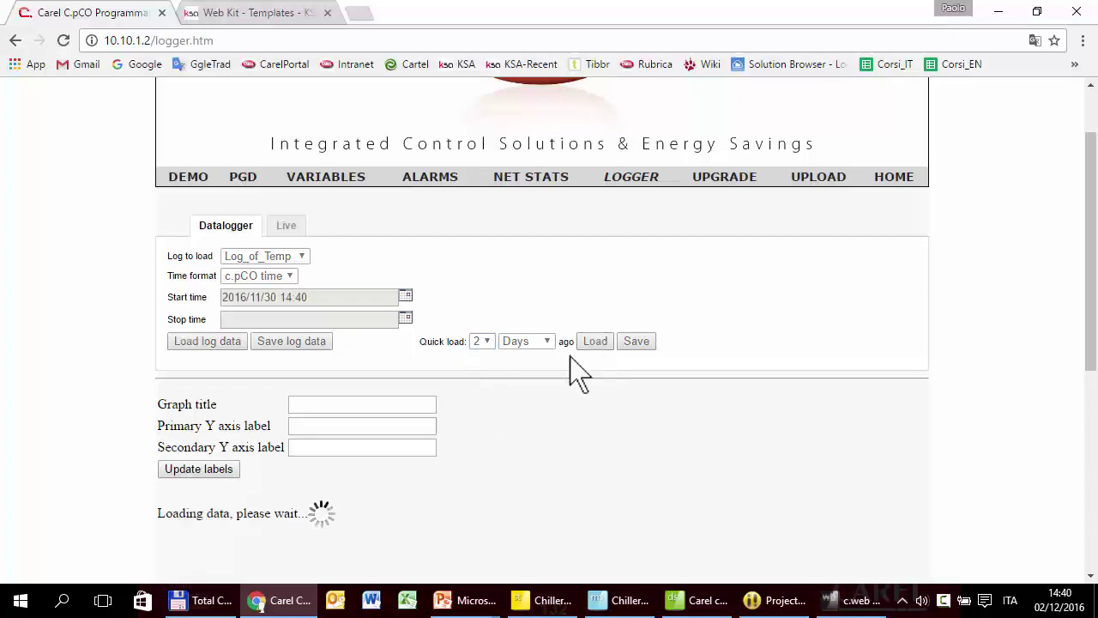
# - Narrow the W_InTemp graph to its last hour or so and examine the temperature curve and series properties
pyautogui.scroll(-1, 575, 373)
pyautogui.scroll(-3, 579, 374)
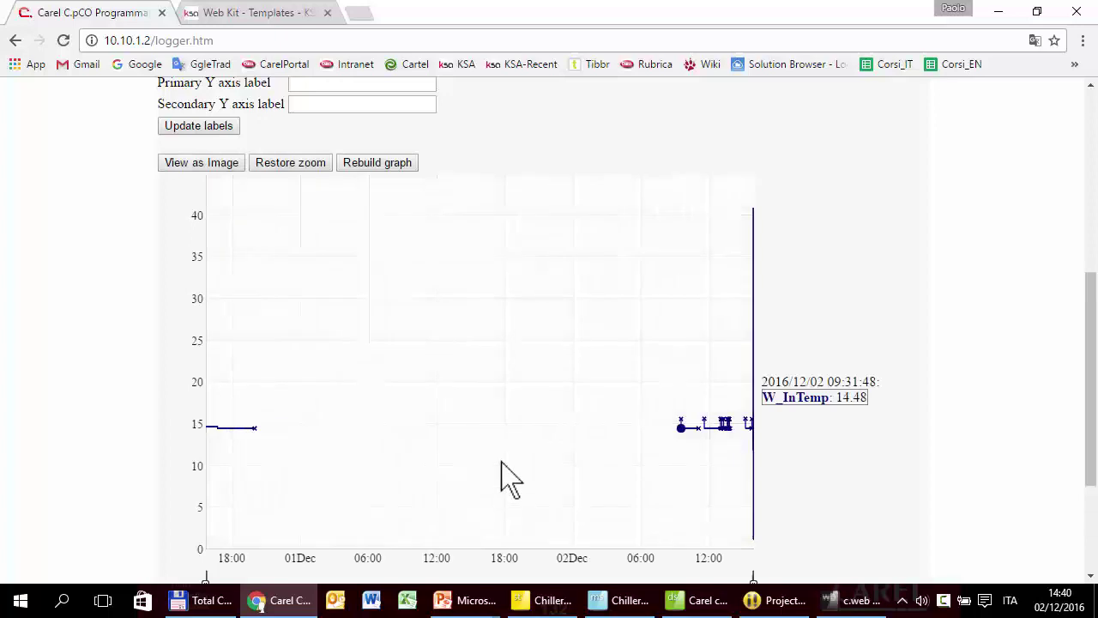
pyautogui.scroll(-1, 314, 549)
pyautogui.moveTo(206, 504); pyautogui.dragTo(749, 505)
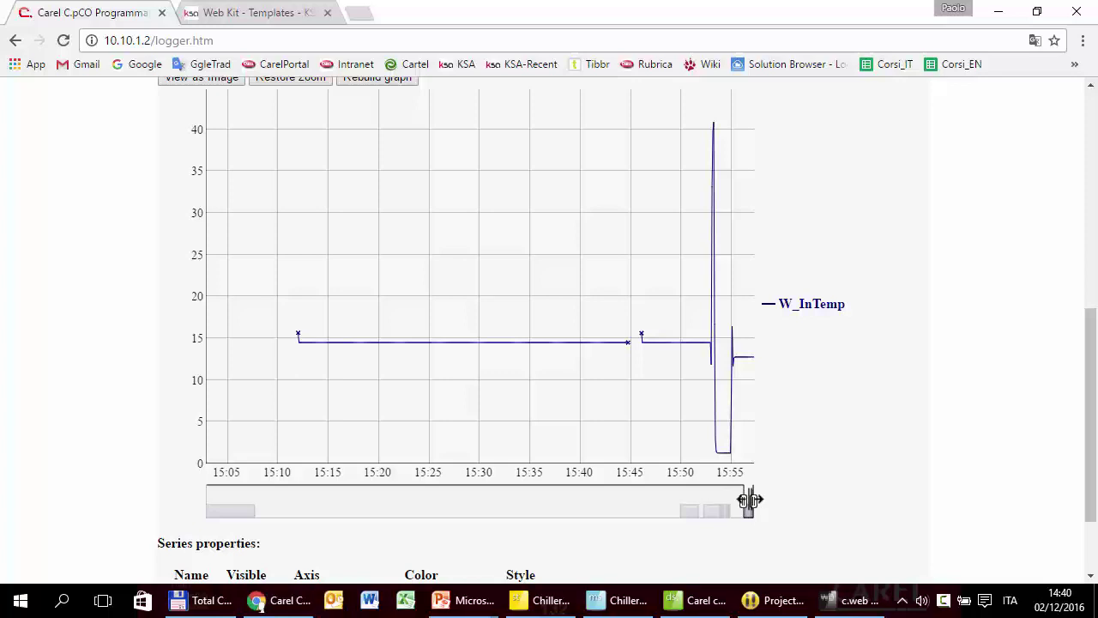
pyautogui.scroll(-2, 747, 497)
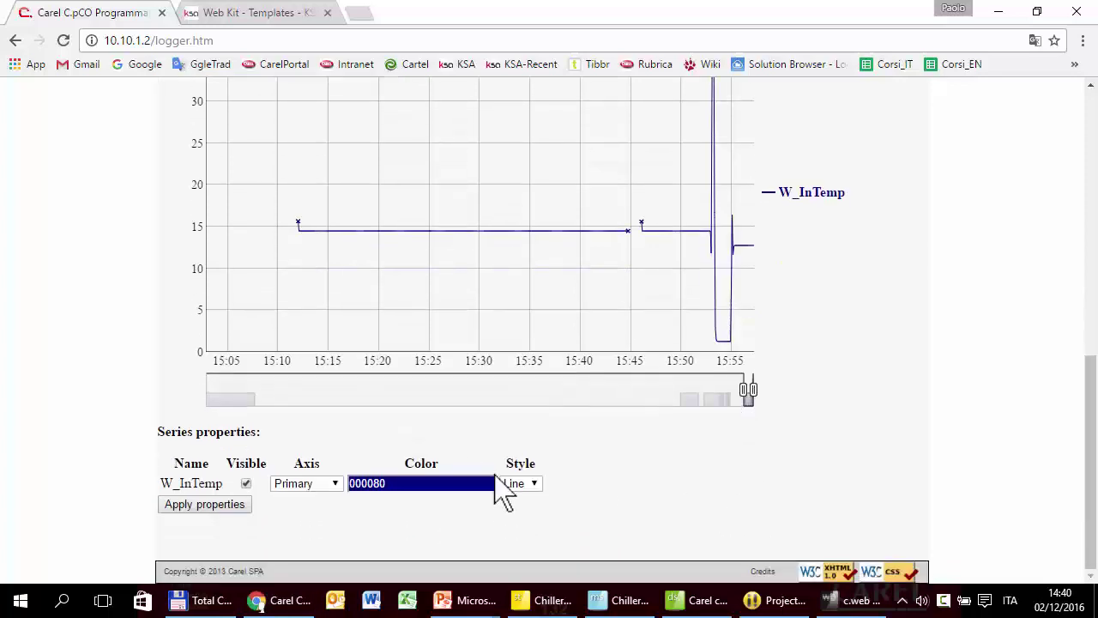
pyautogui.scroll(8, 473, 470)
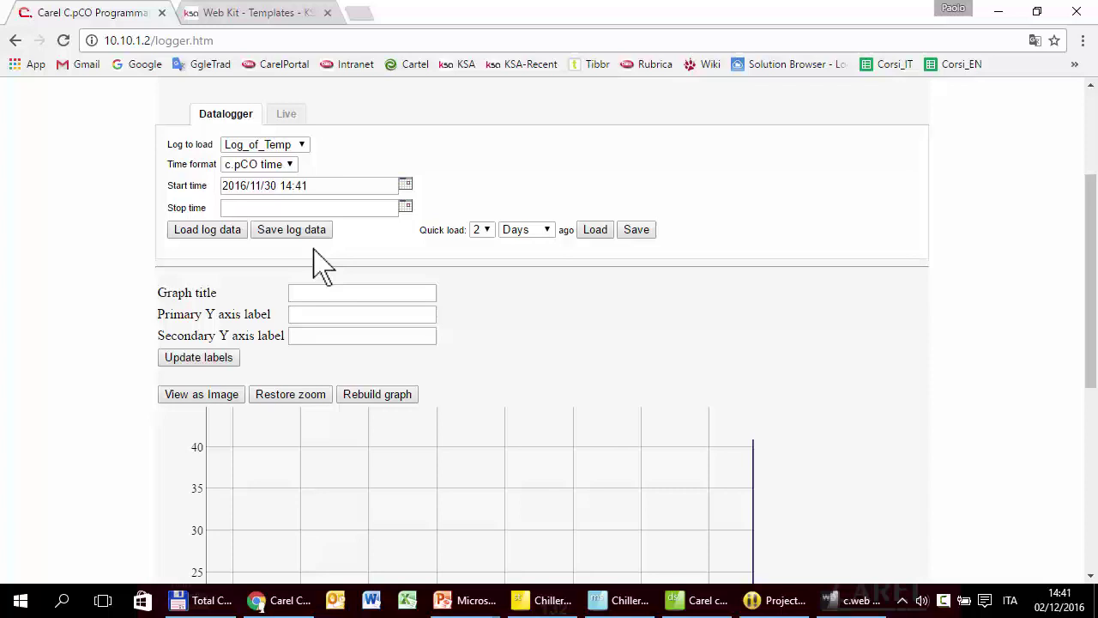
# - Reload the past 2 days of Log_of_Temp and restrict the graph to its most recent readings
pyautogui.click(589, 230)
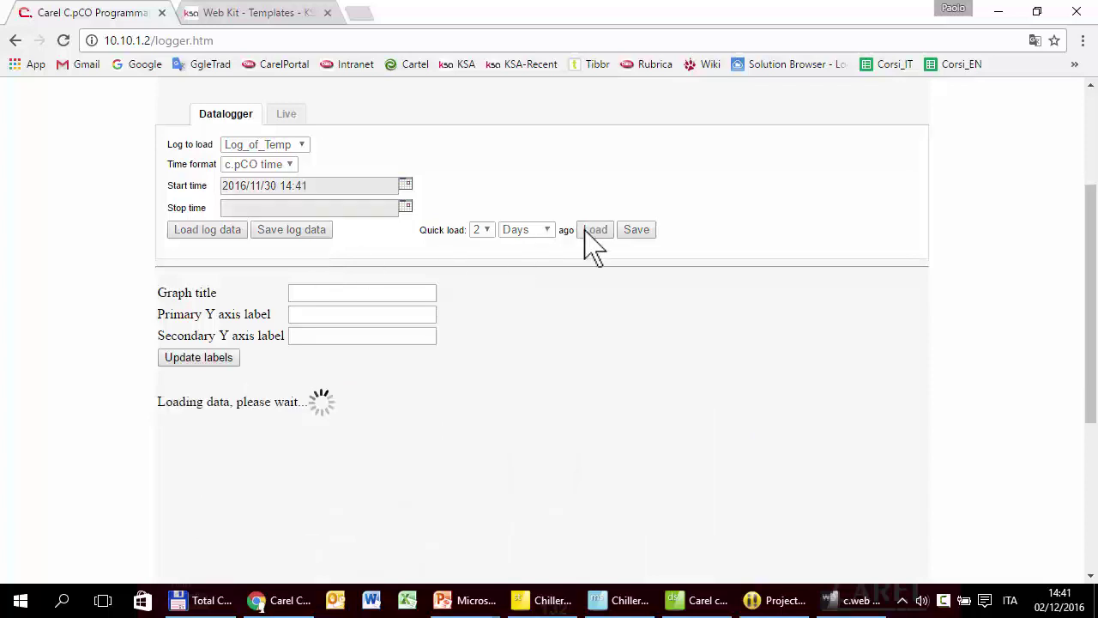
pyautogui.scroll(-4, 627, 334)
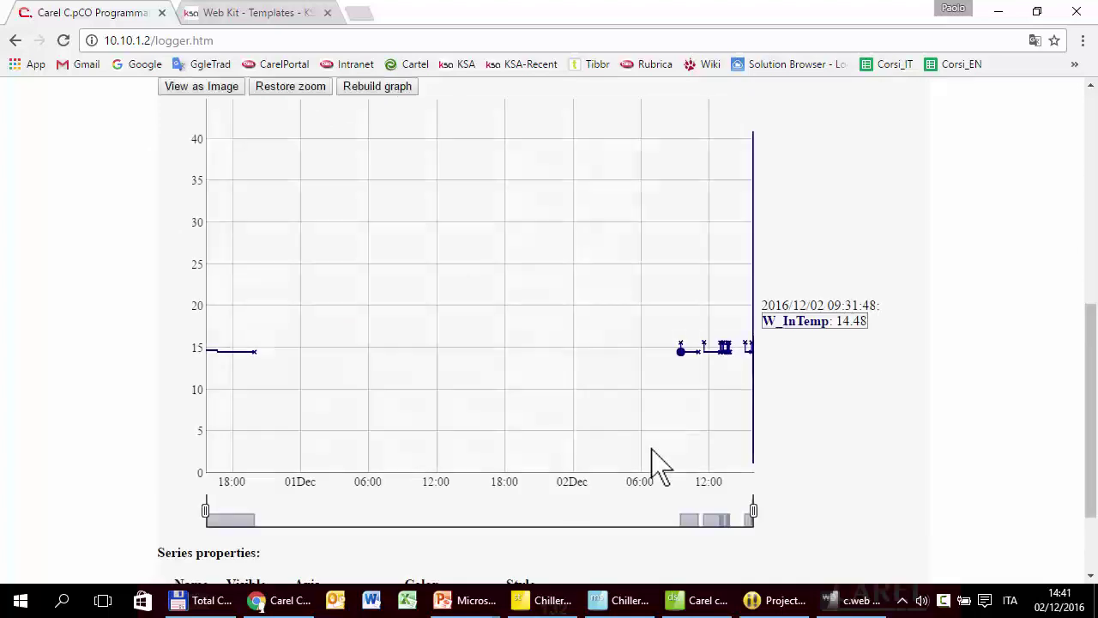
pyautogui.moveTo(206, 511); pyautogui.dragTo(745, 495)
pyautogui.scroll(4, 649, 454)
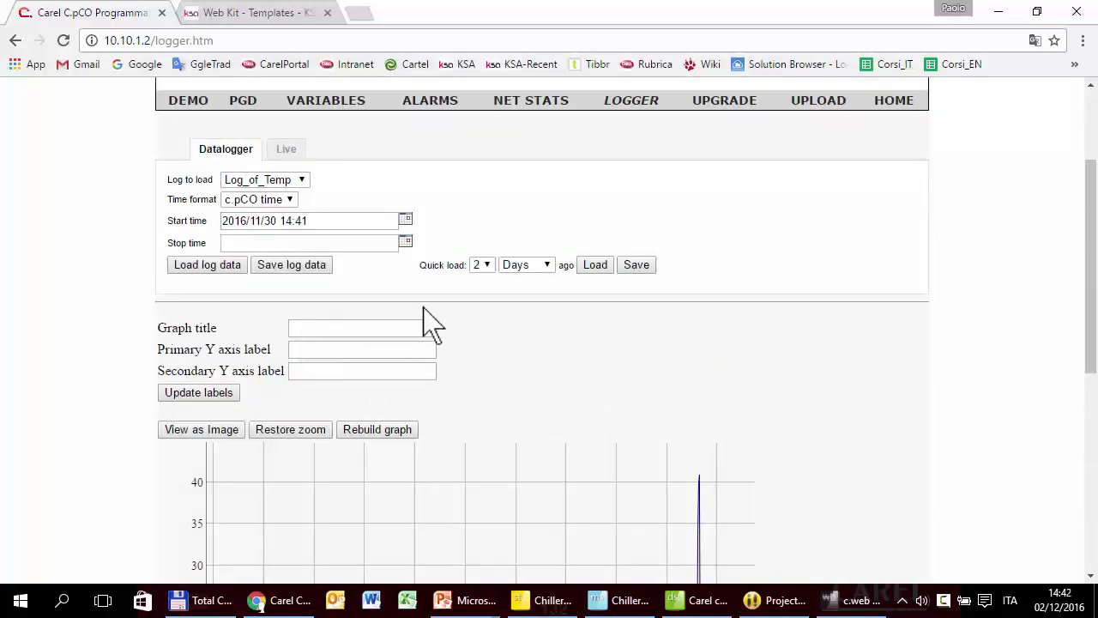
# - Open the UPGRADE page and select Chiller_V_2_0.ap1 from the Desktop as the AP1 upgrade file
pyautogui.click(725, 102)
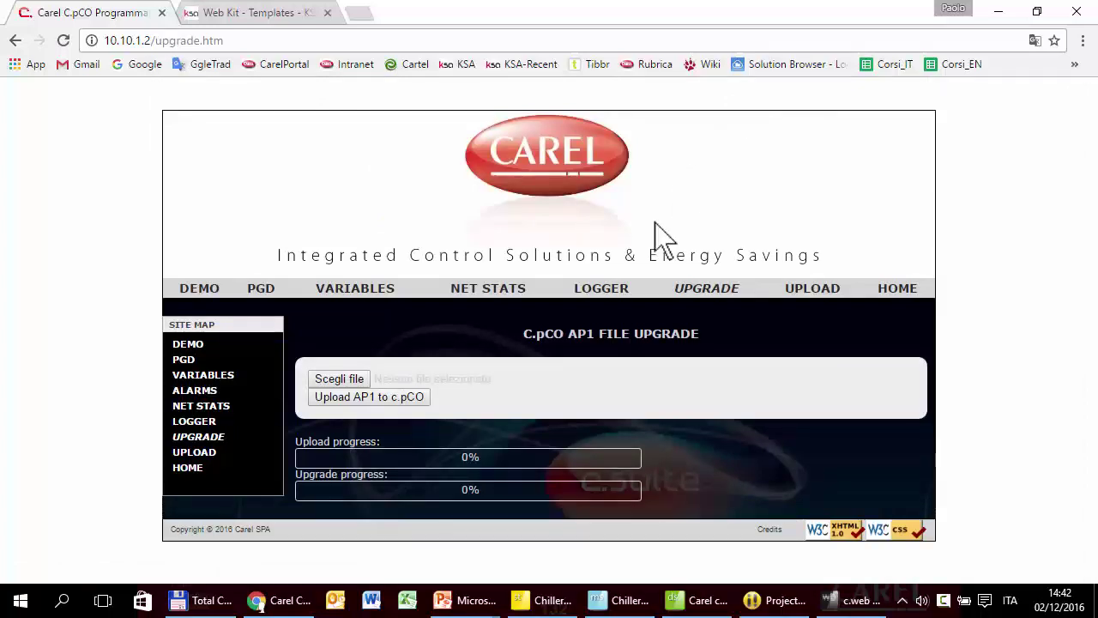
pyautogui.click(344, 383)
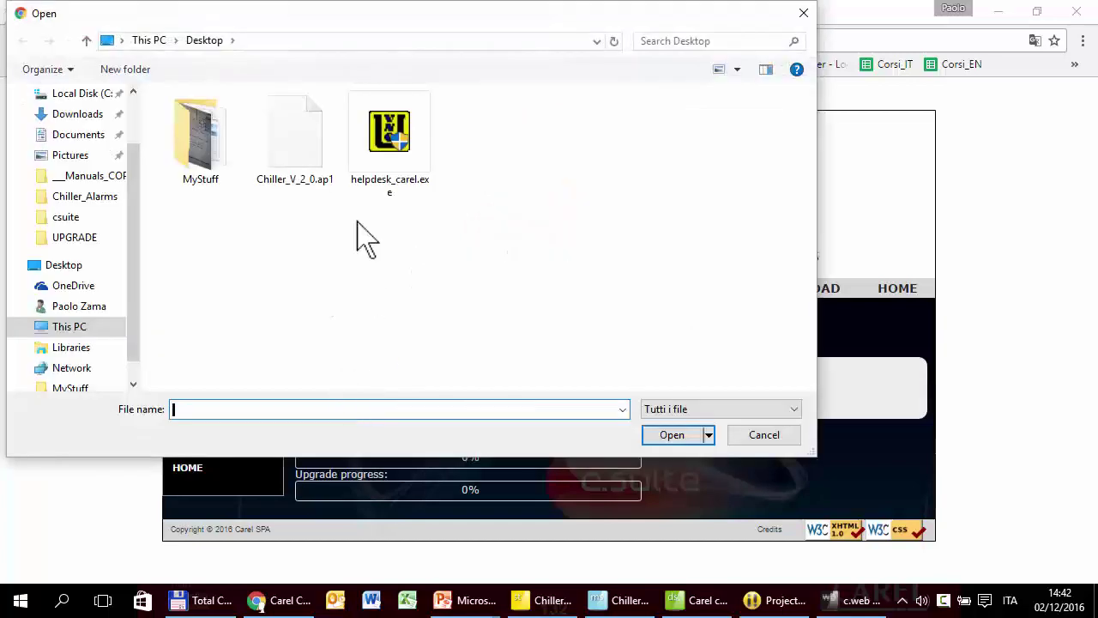
pyautogui.doubleClick(309, 175)
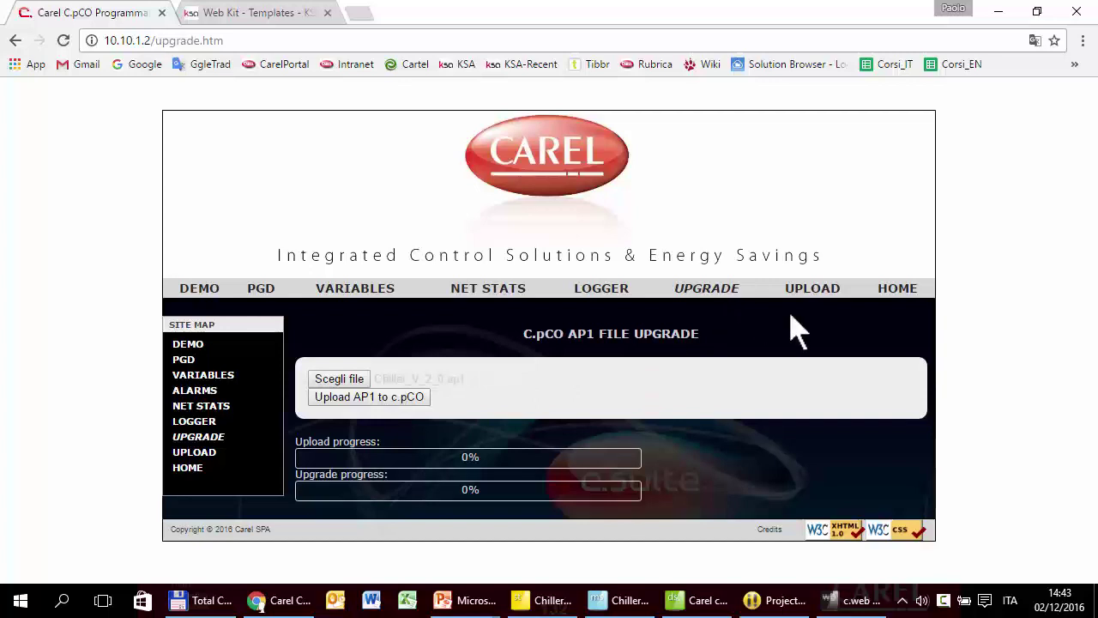
# - Open the UPLOAD page, view the file selection for the /HTTP/TRANSFER/ folder, and cancel it without choosing a file
pyautogui.click(811, 288)
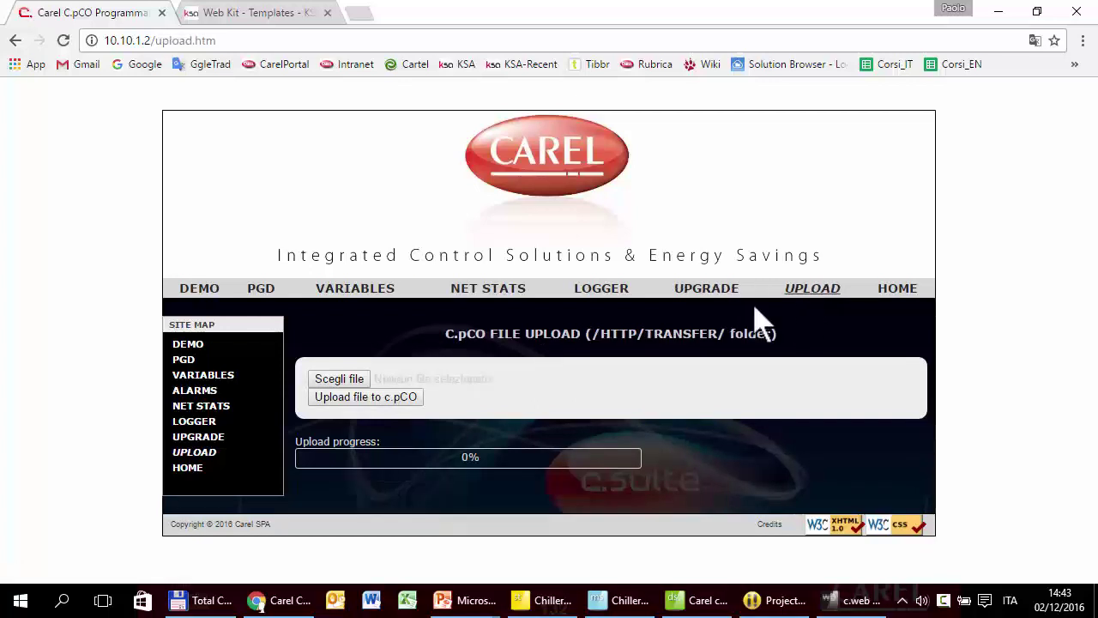
pyautogui.click(353, 383)
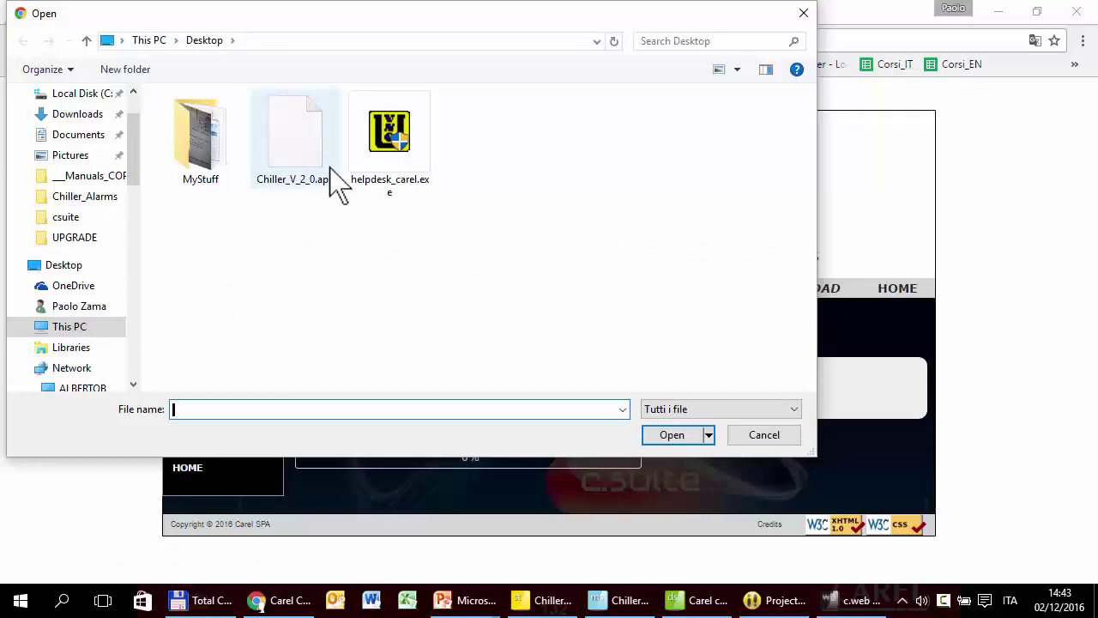
pyautogui.click(764, 436)
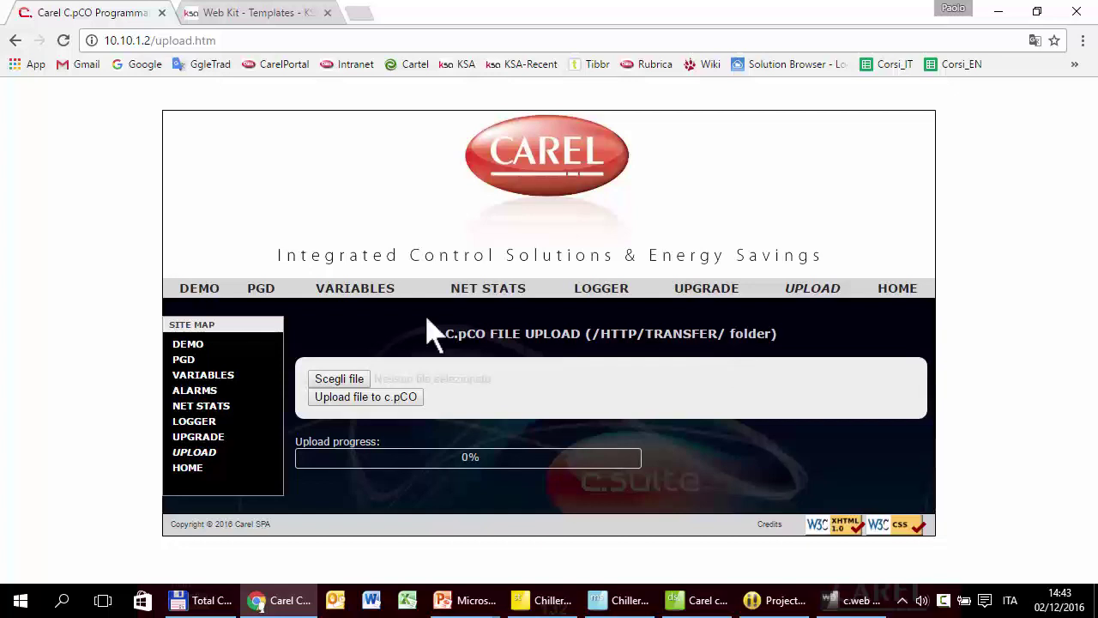
# - Open the PGD virtual display, leave the alarm mask, and enter the login password to reach the Main Menu
pyautogui.click(261, 288)
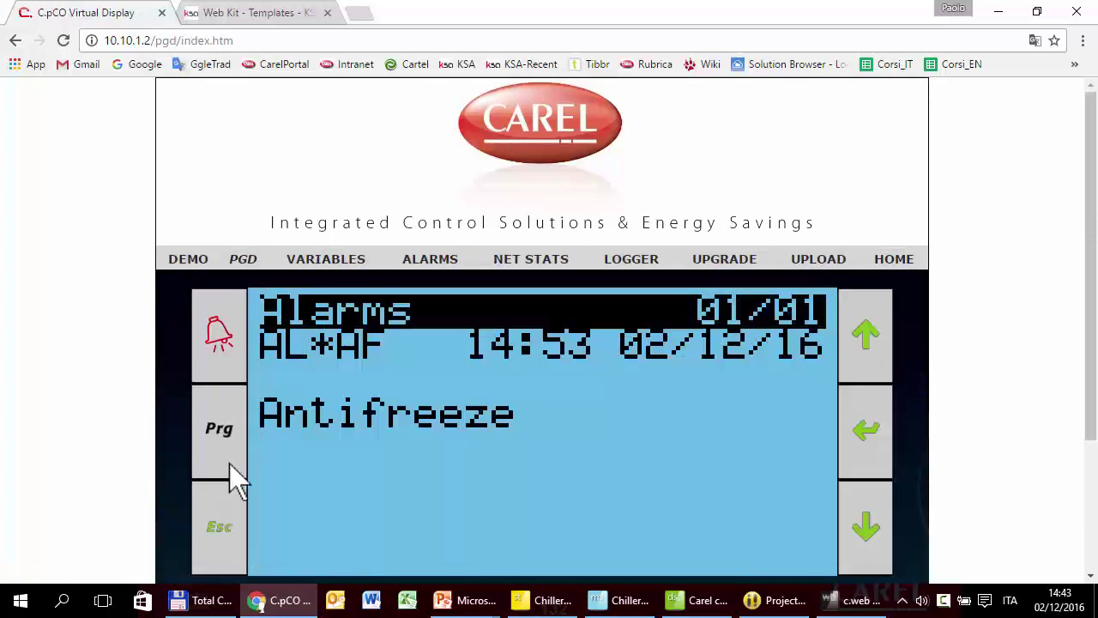
pyautogui.click(226, 516)
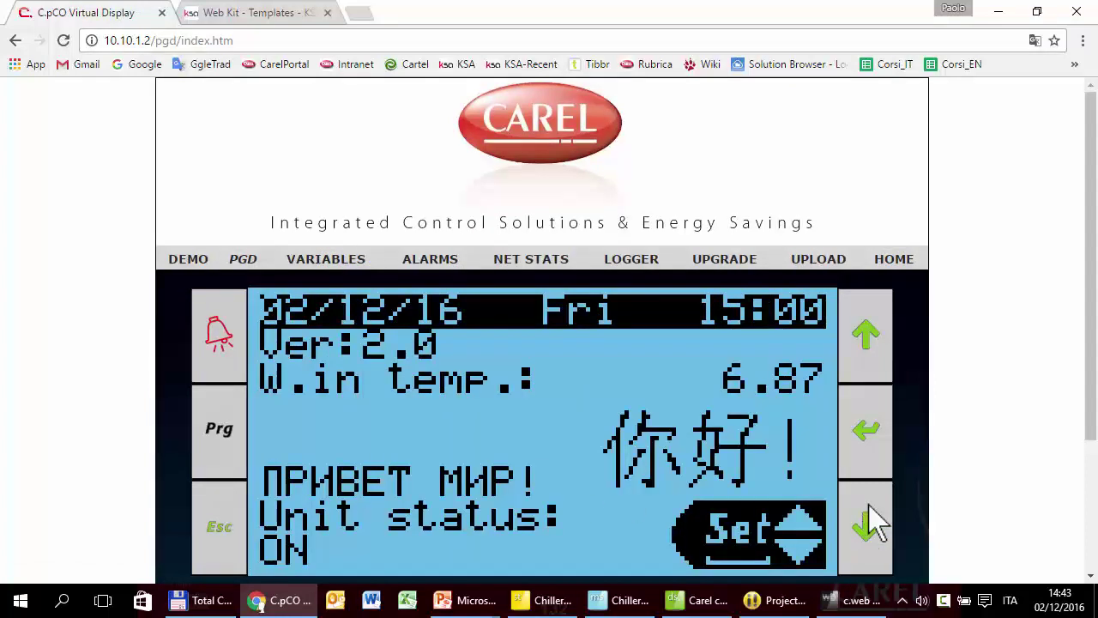
pyautogui.click(206, 444)
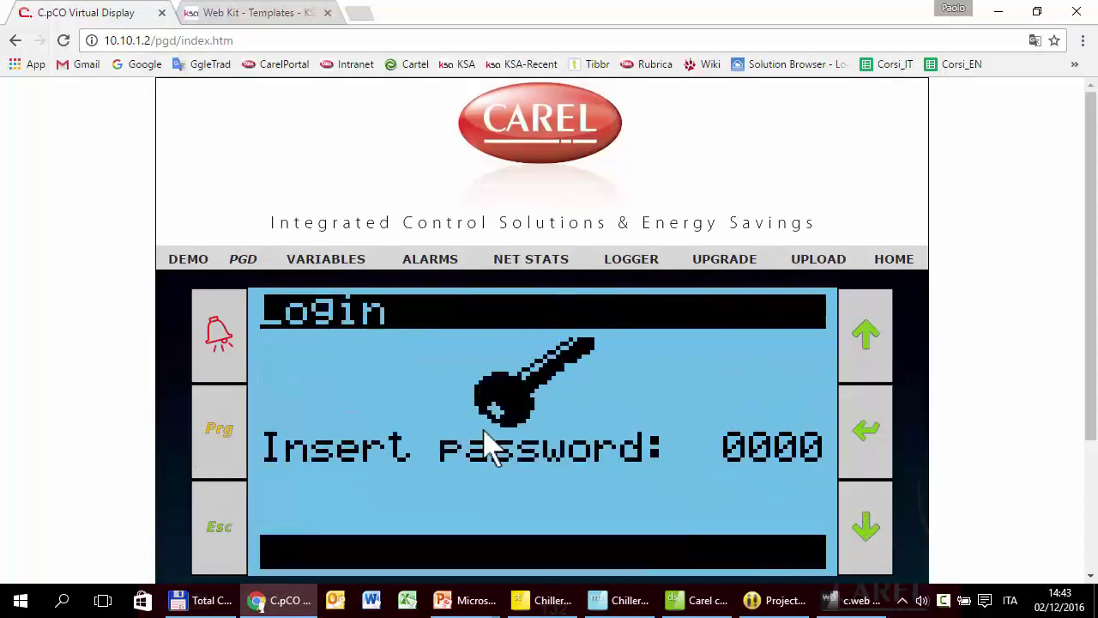
pyautogui.click(874, 444)
pyautogui.click(874, 444)
pyautogui.click(873, 445)
pyautogui.click(874, 445)
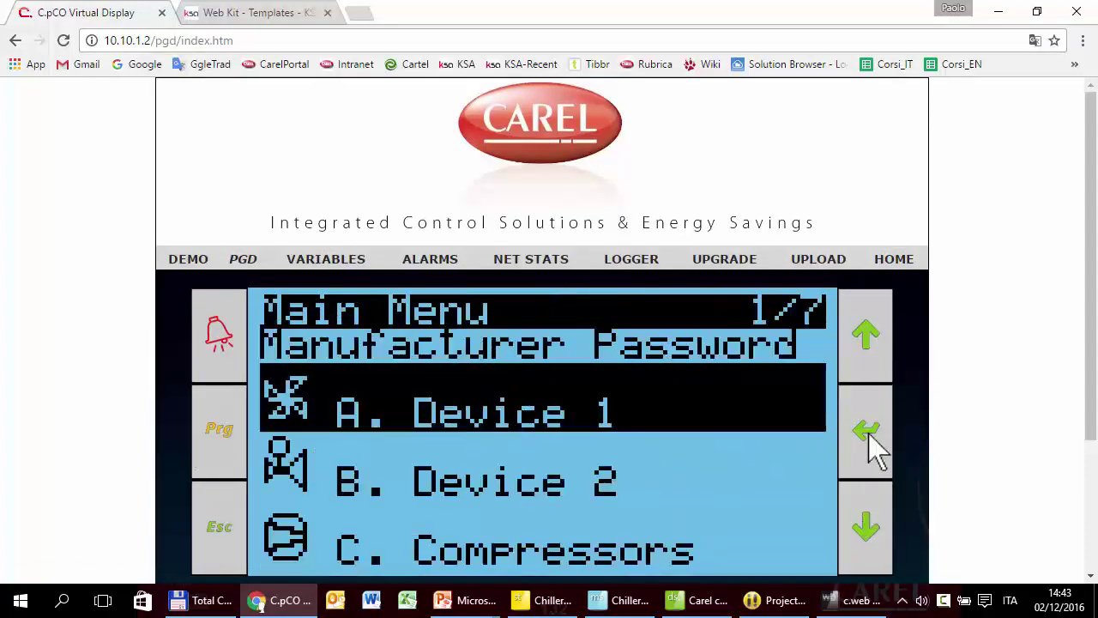
# - Open D. Unit Config from the Main Menu and view the Params Import/Export mask
pyautogui.click(872, 557)
pyautogui.click(873, 556)
pyautogui.click(873, 556)
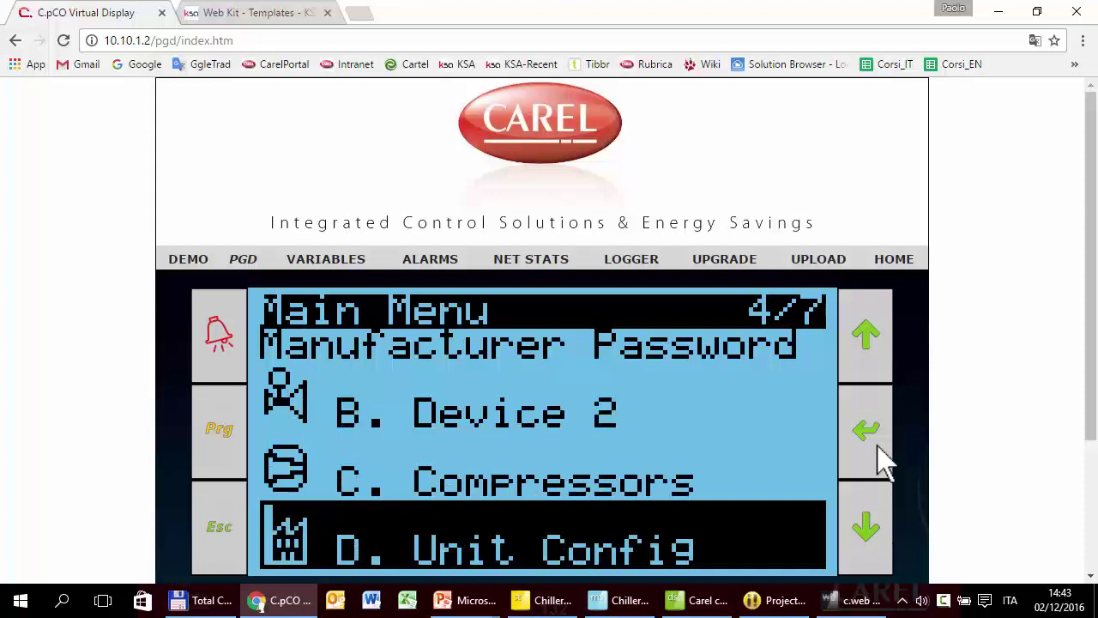
pyautogui.click(877, 446)
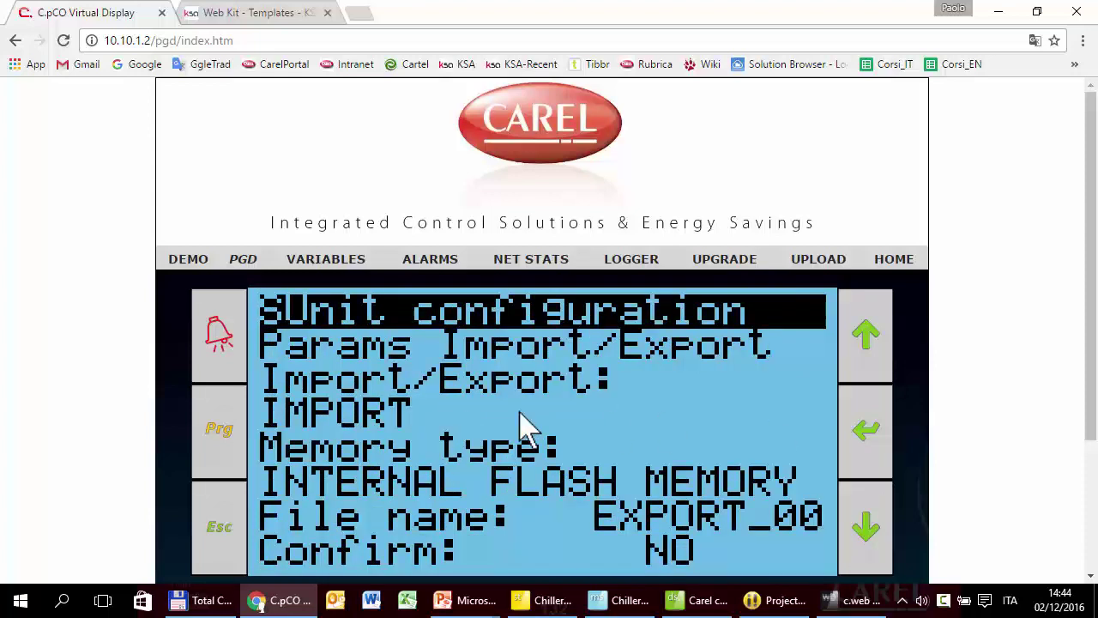
# - Return to the web kit's HOME page and open the DEMO custom page
pyautogui.click(894, 260)
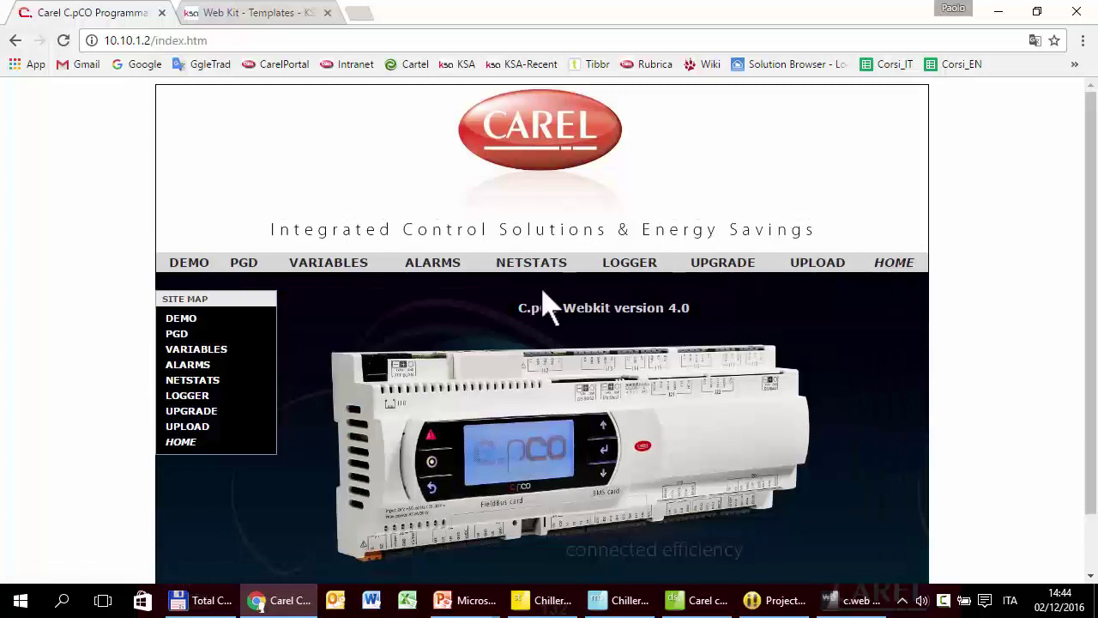
pyautogui.click(188, 263)
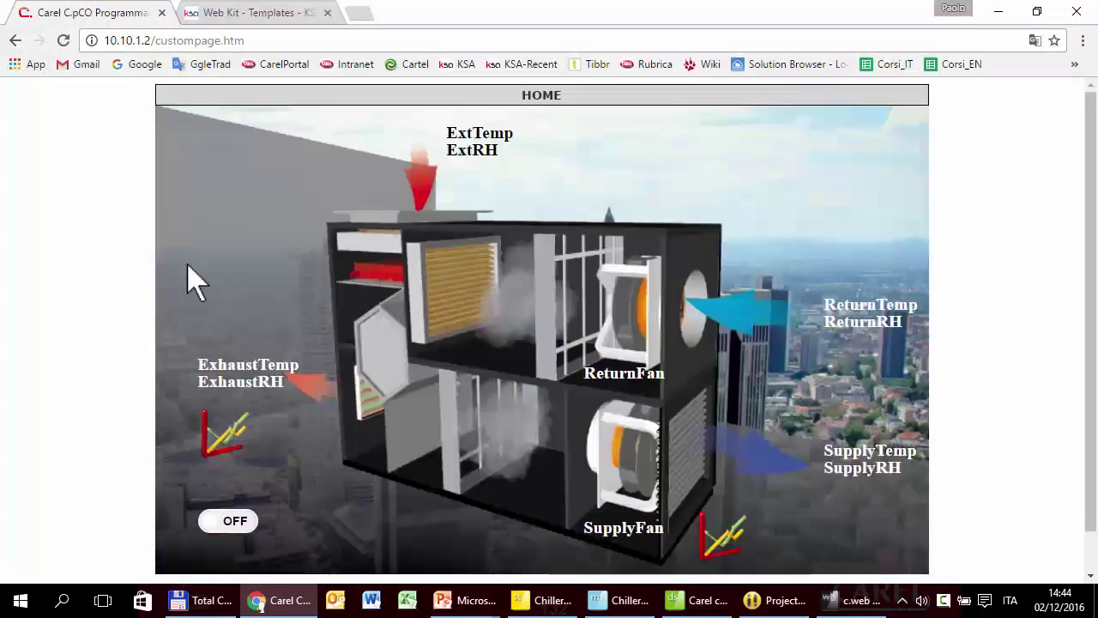